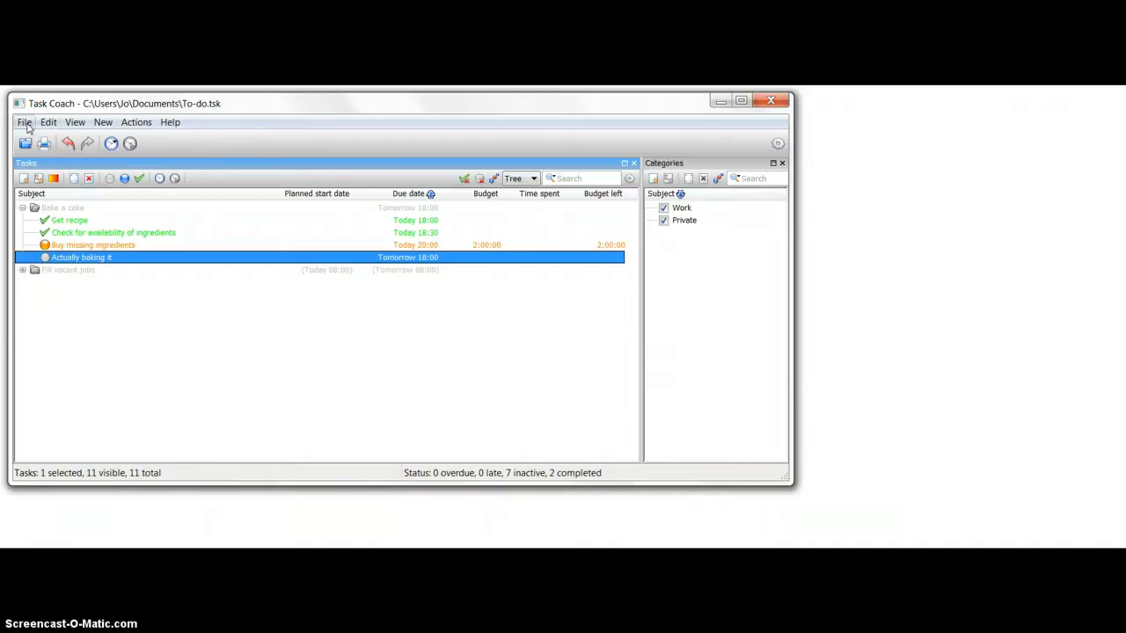
click(25, 123)
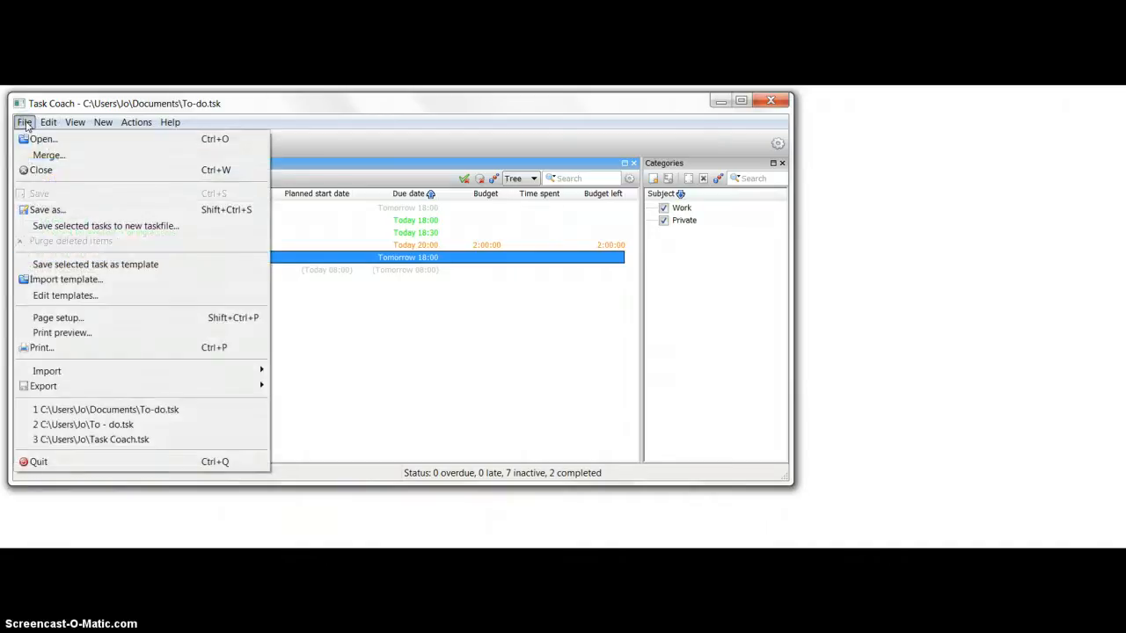
click(44, 123)
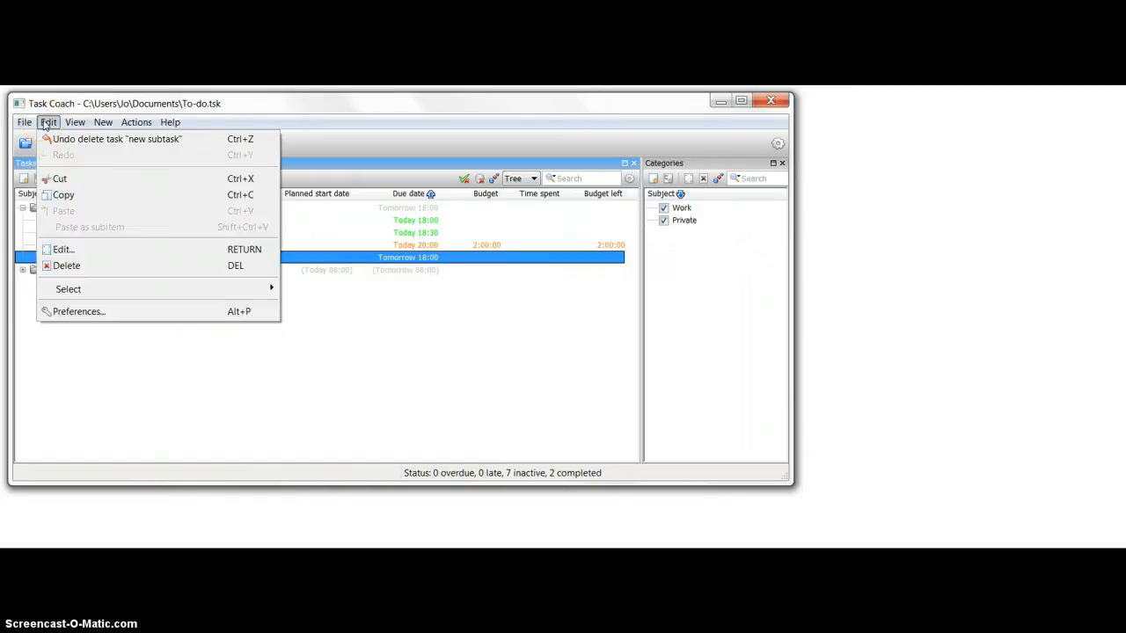
mouse_move(76, 125)
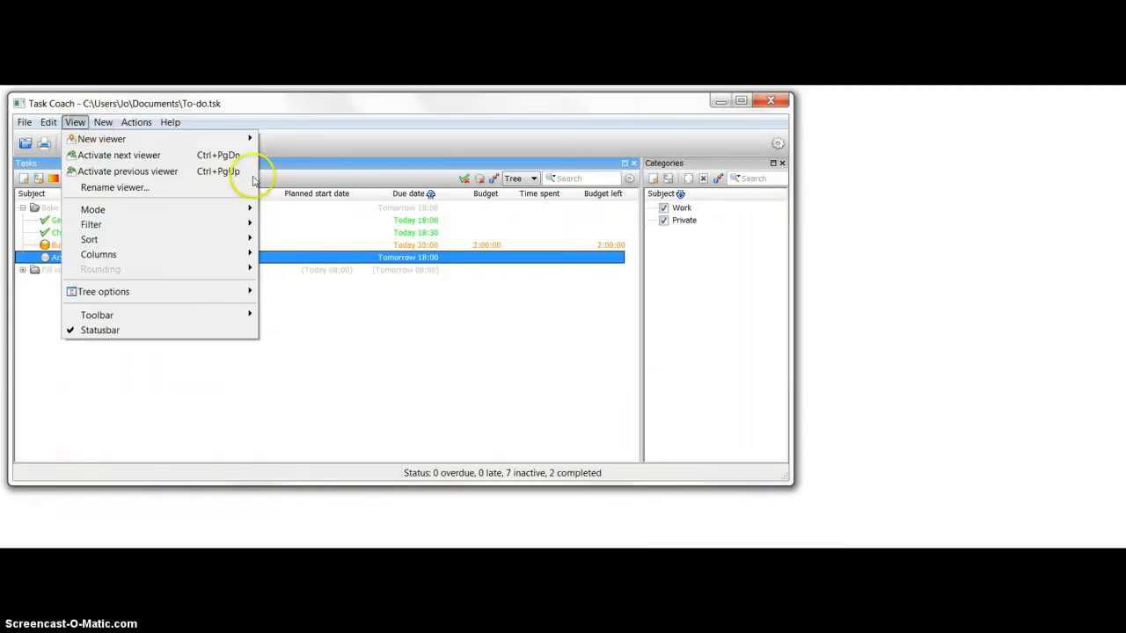
click(270, 376)
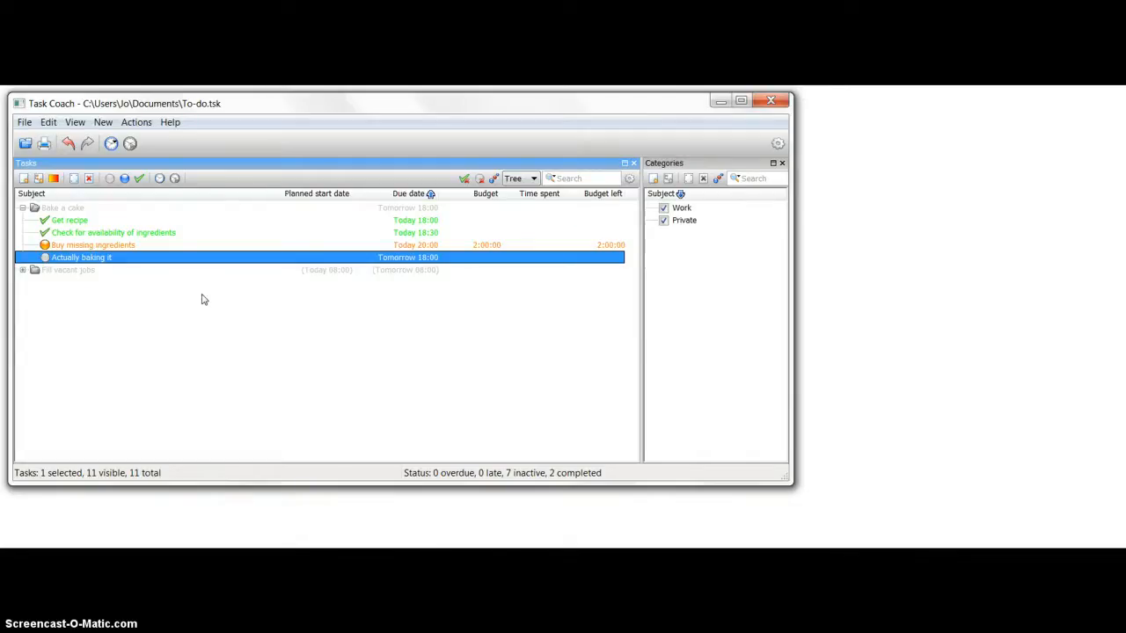
Add a new top-level task to the task list, keeping its default subject
click(24, 180)
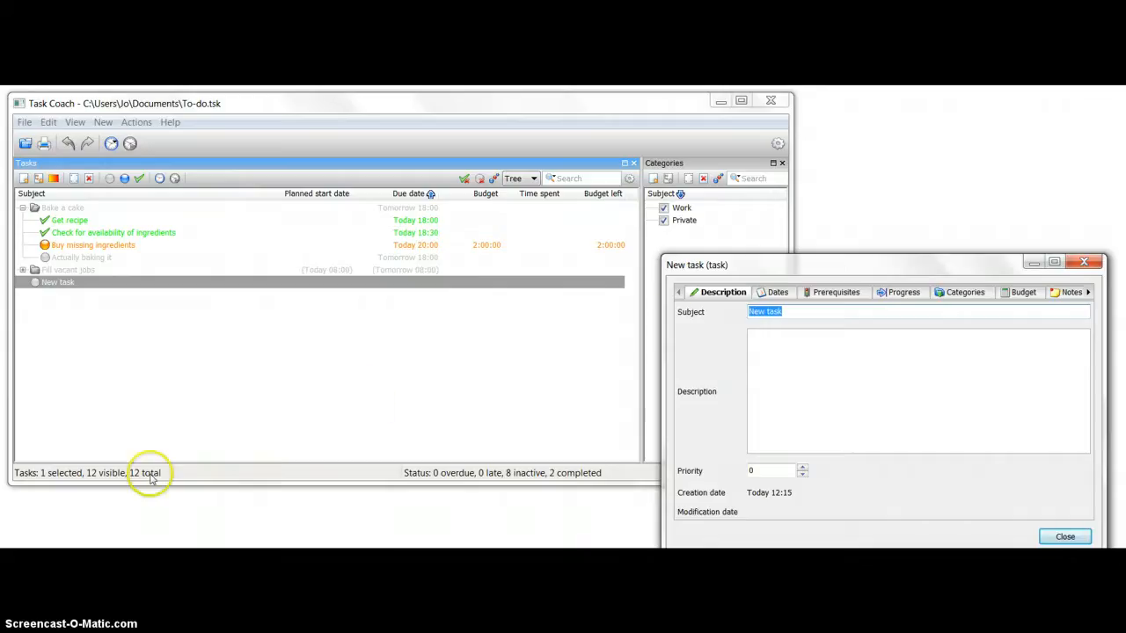
click(74, 209)
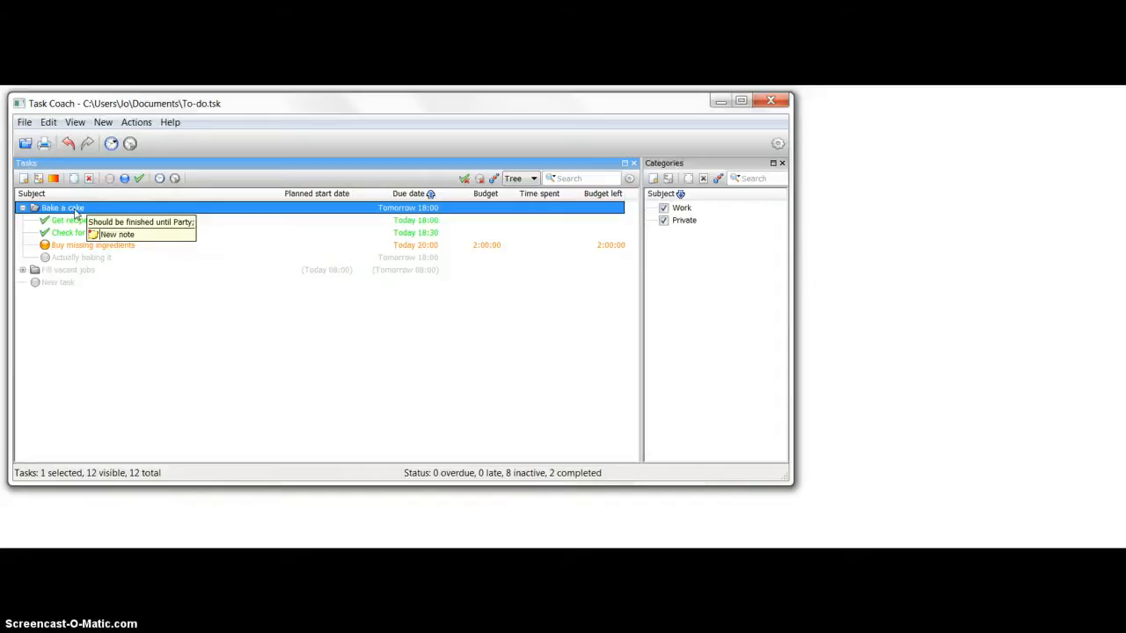
right_click(76, 211)
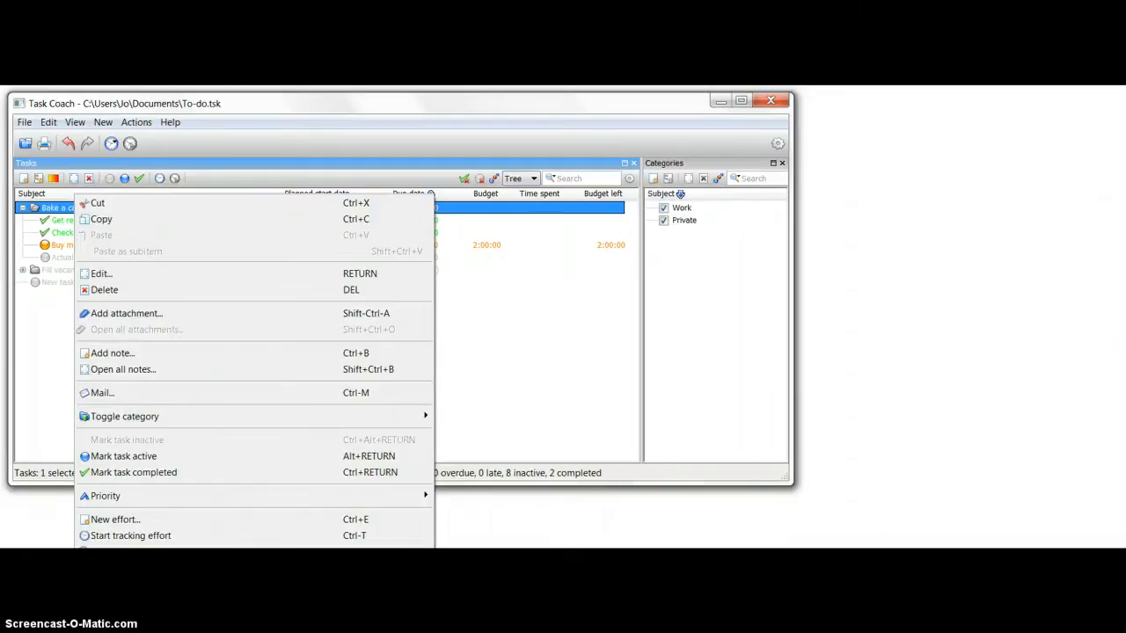
click(42, 369)
Open the Get recipe subtask for editing and review its description, dates, prerequisites, progress and categories
click(59, 223)
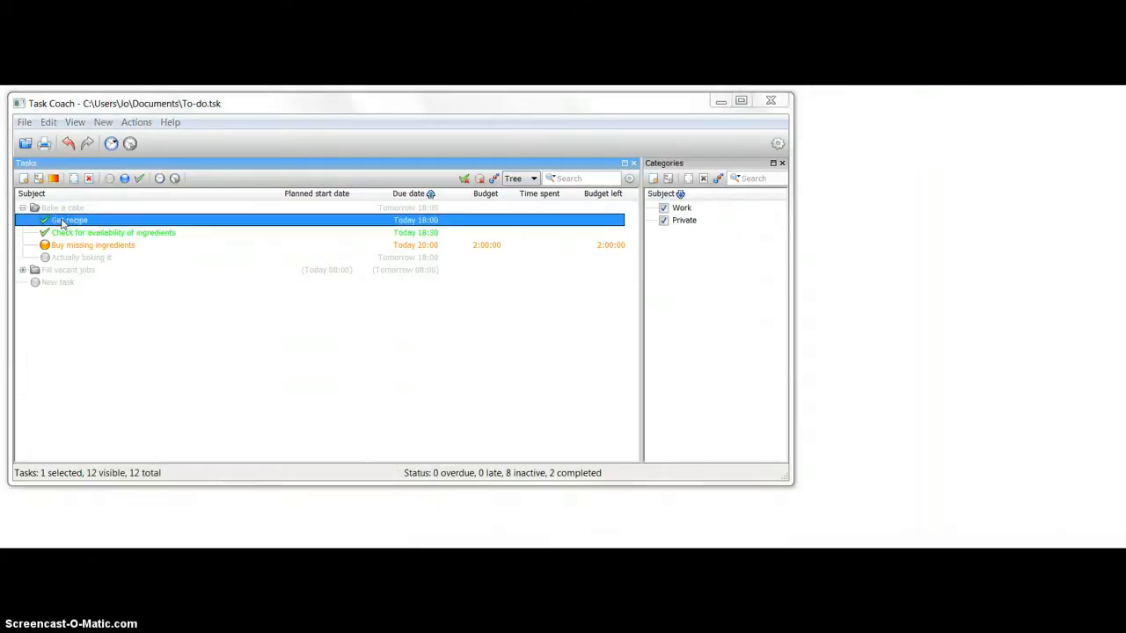
double_click(61, 222)
drag(762, 267, 524, 196)
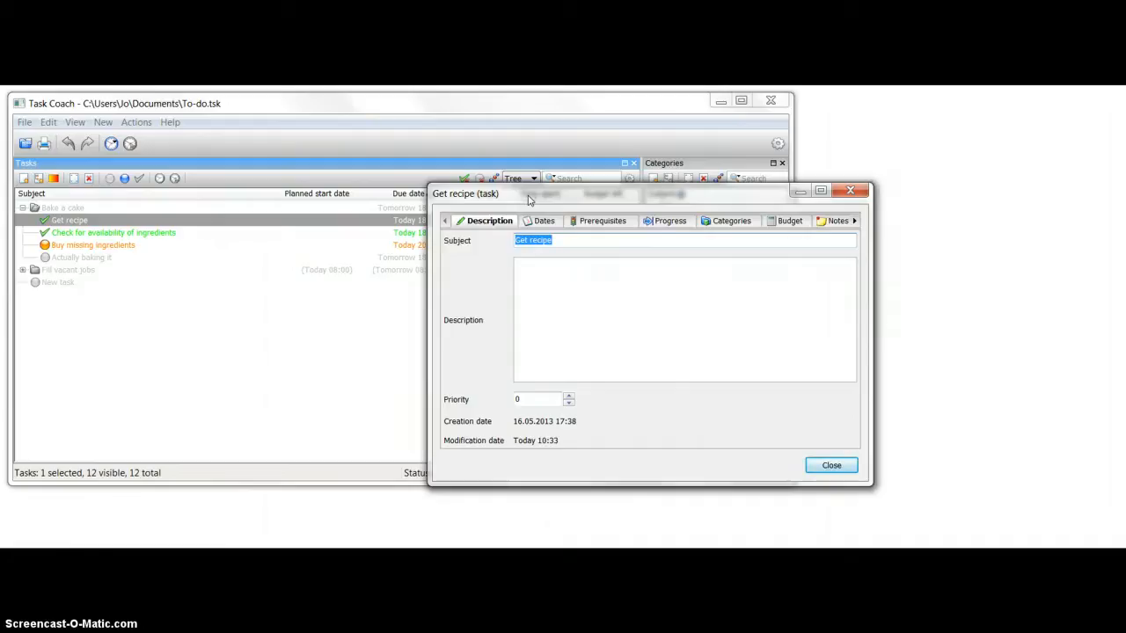
click(630, 282)
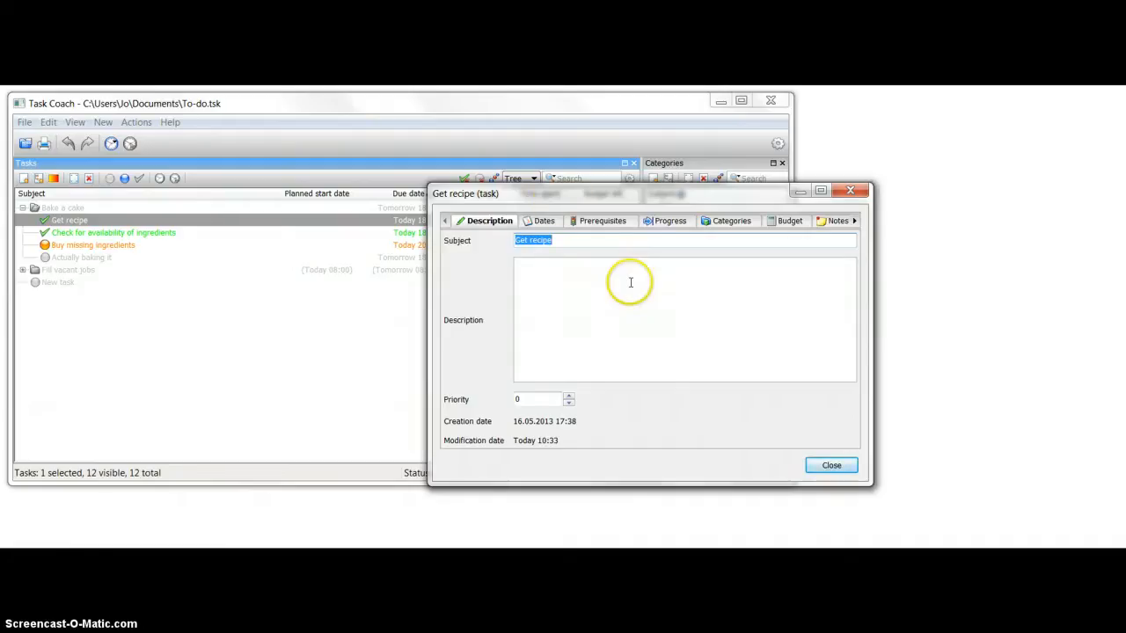
click(536, 402)
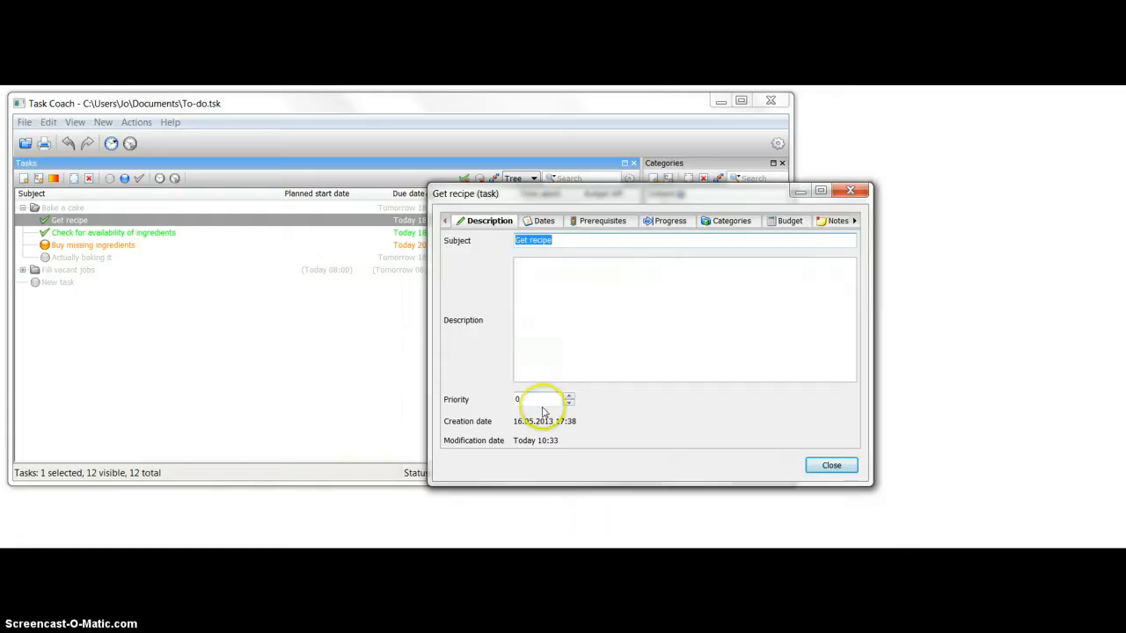
click(544, 221)
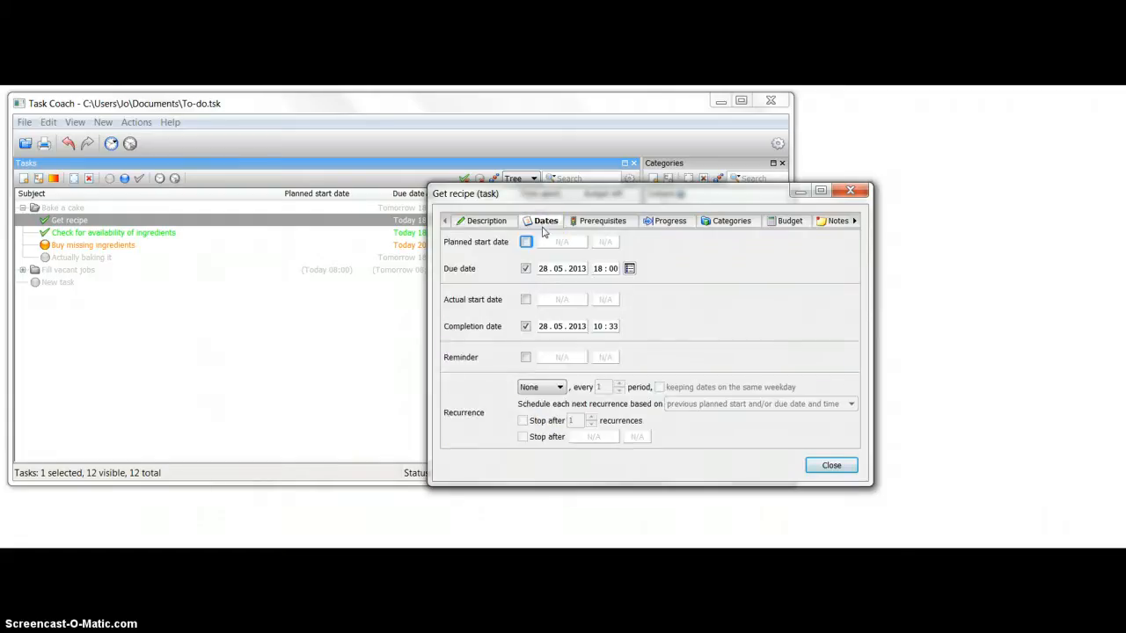
click(547, 226)
click(605, 226)
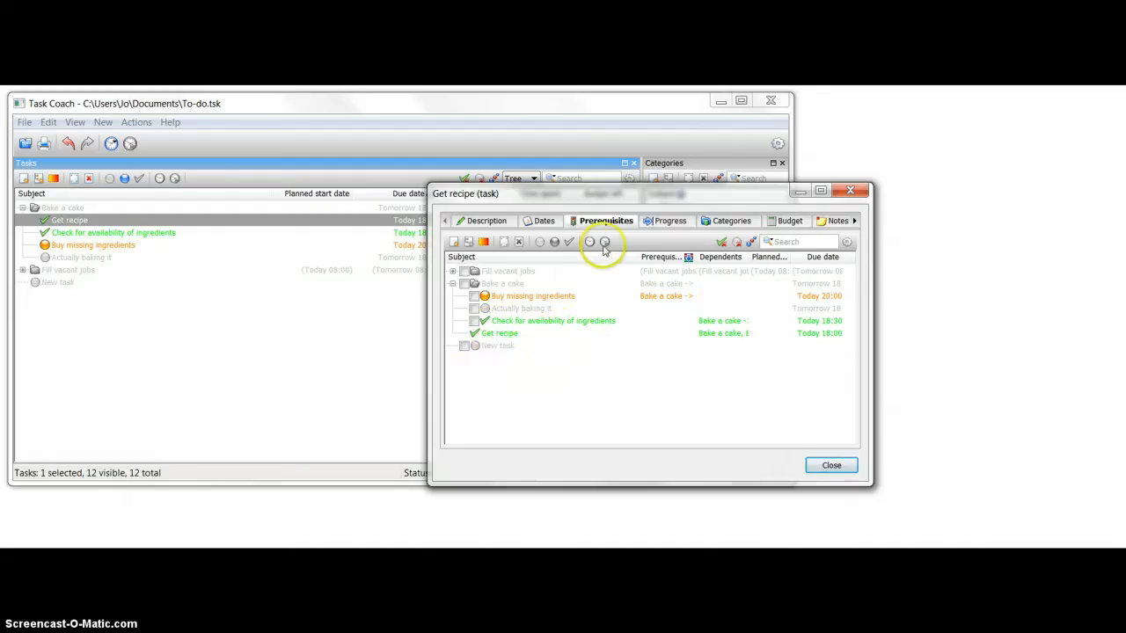
click(666, 222)
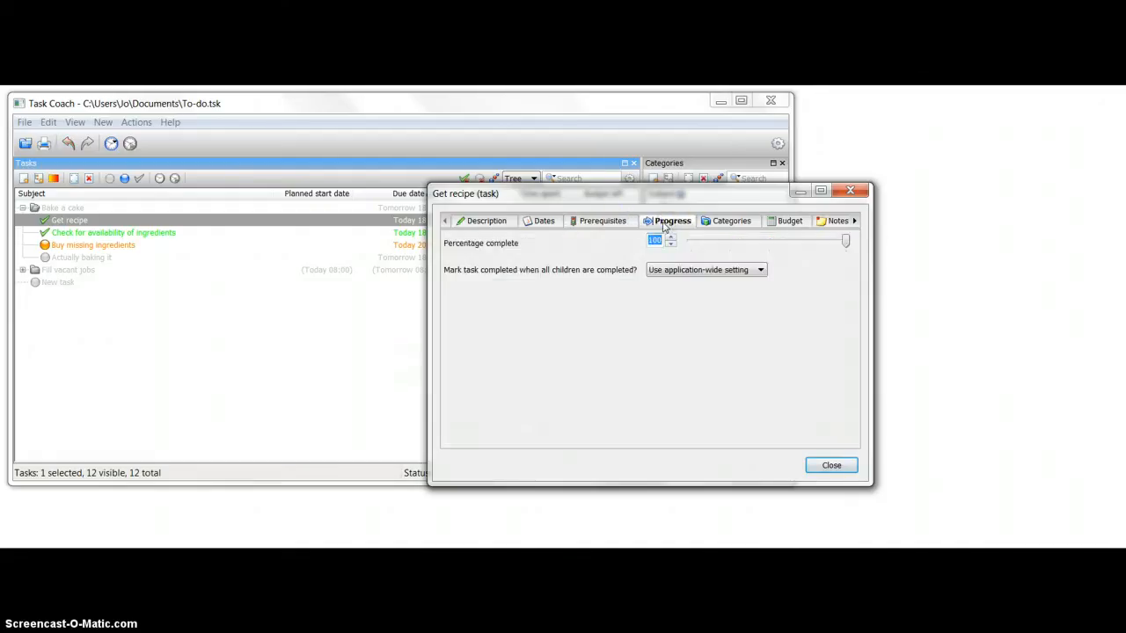
click(717, 222)
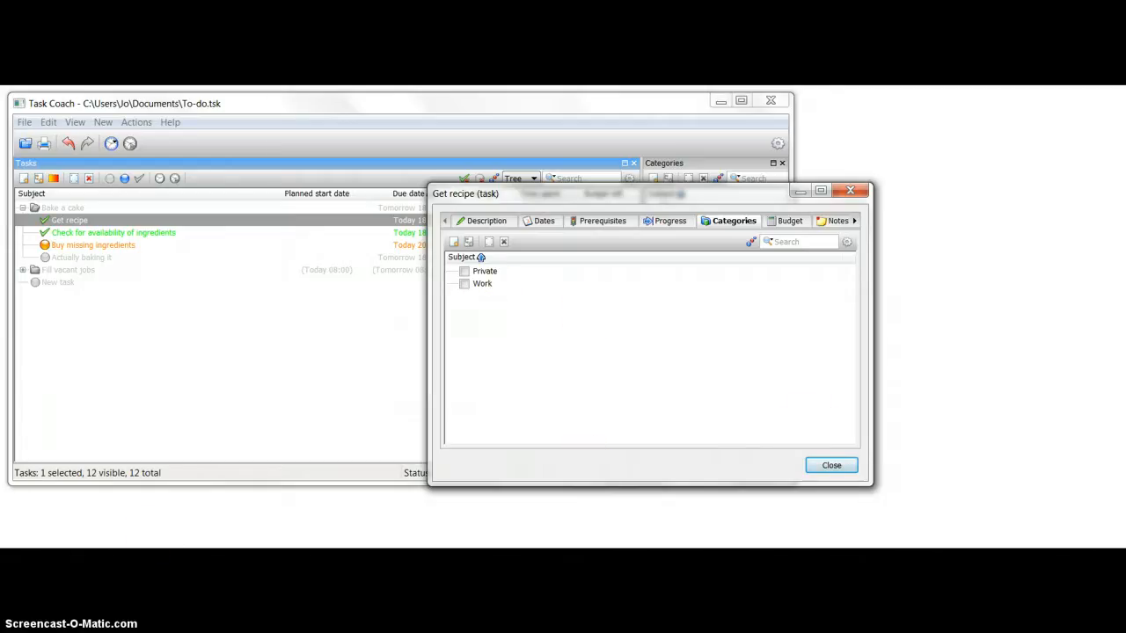
Set the Get recipe task's budget to 2:00:00 hours and its hourly fee to 20.00
click(784, 222)
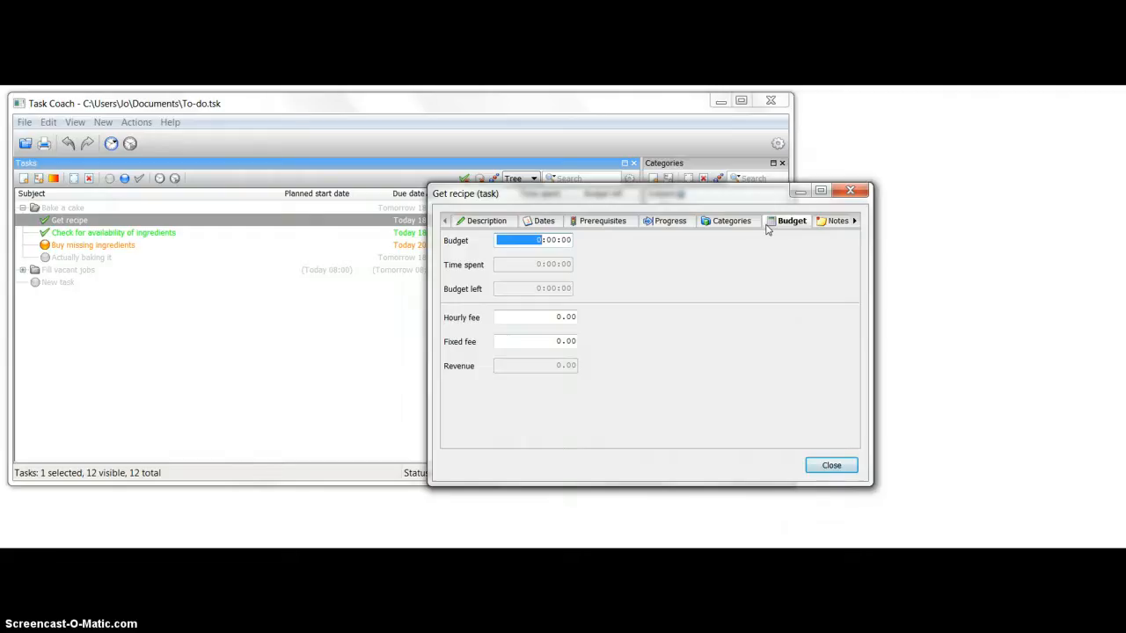
text(2)
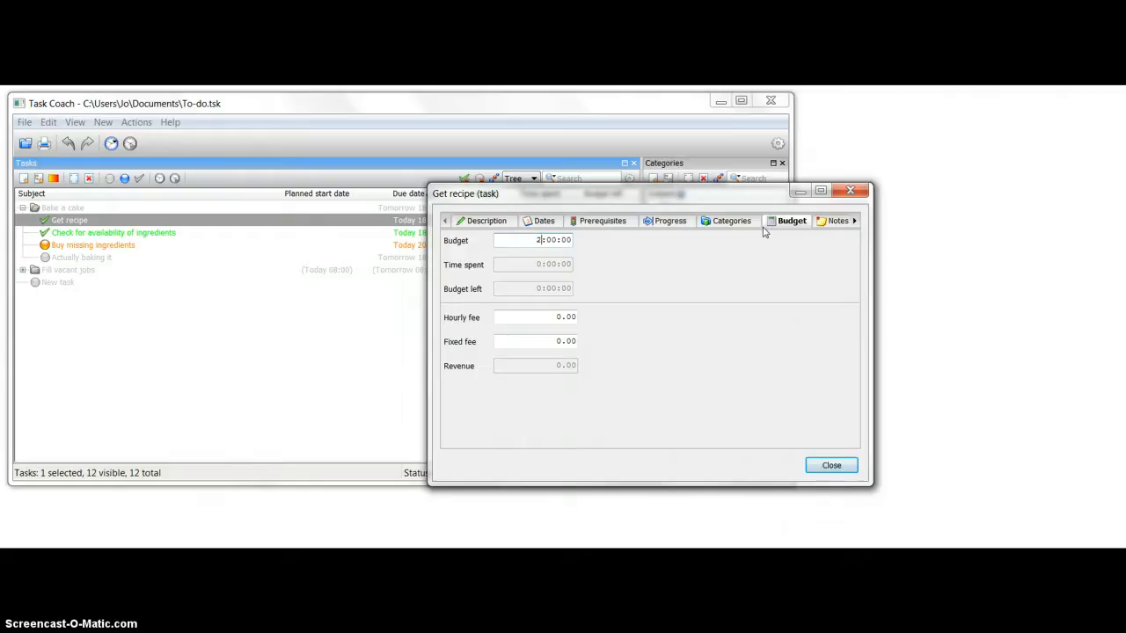
click(561, 319)
text(2)
click(563, 322)
Record a new effort entry for the Get recipe task and stop its time tracking
click(856, 221)
click(856, 220)
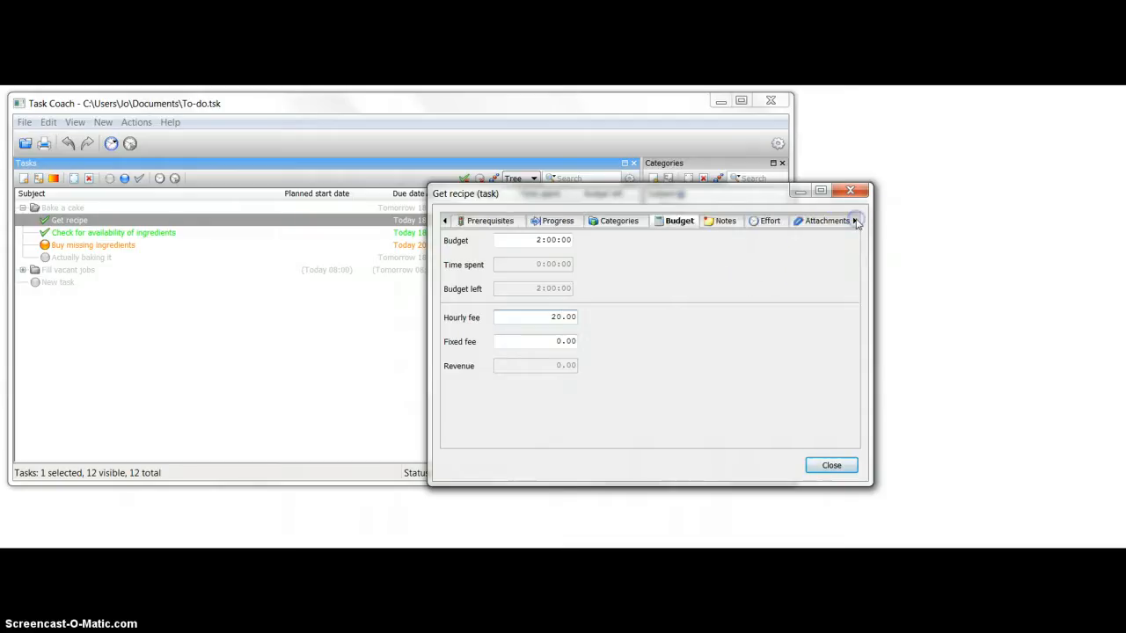
click(768, 224)
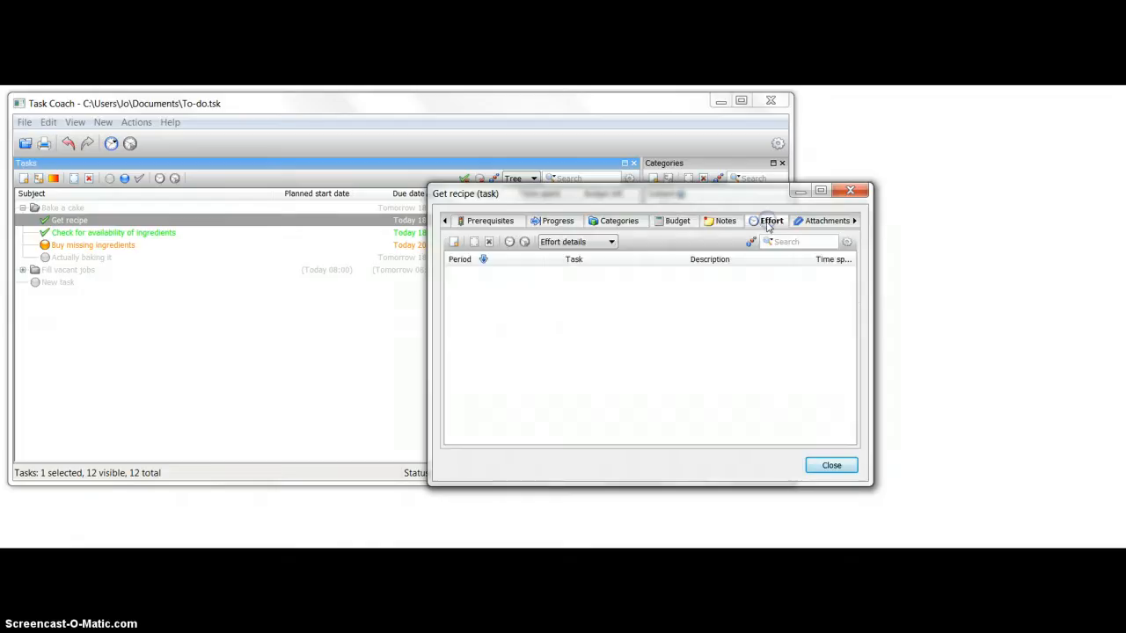
click(455, 242)
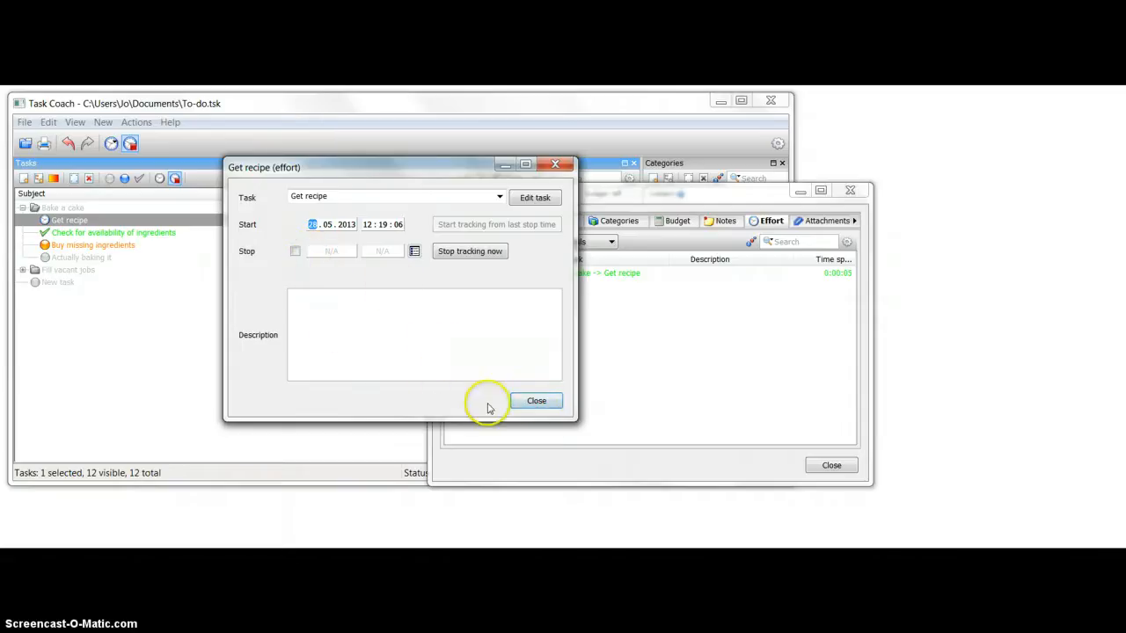
click(537, 400)
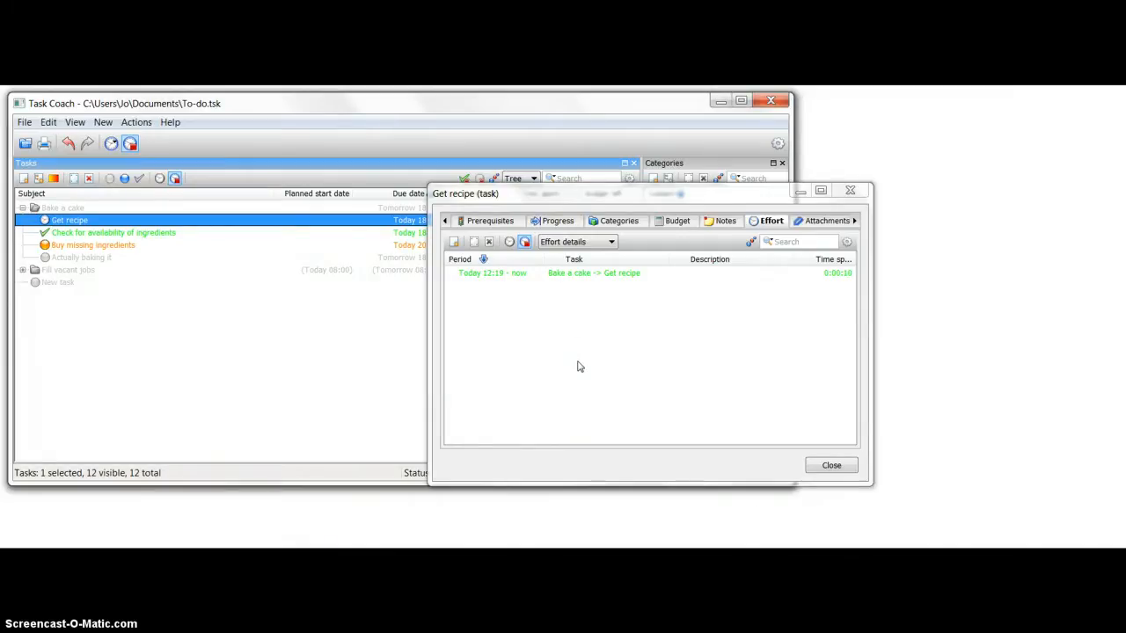
right_click(579, 365)
click(537, 352)
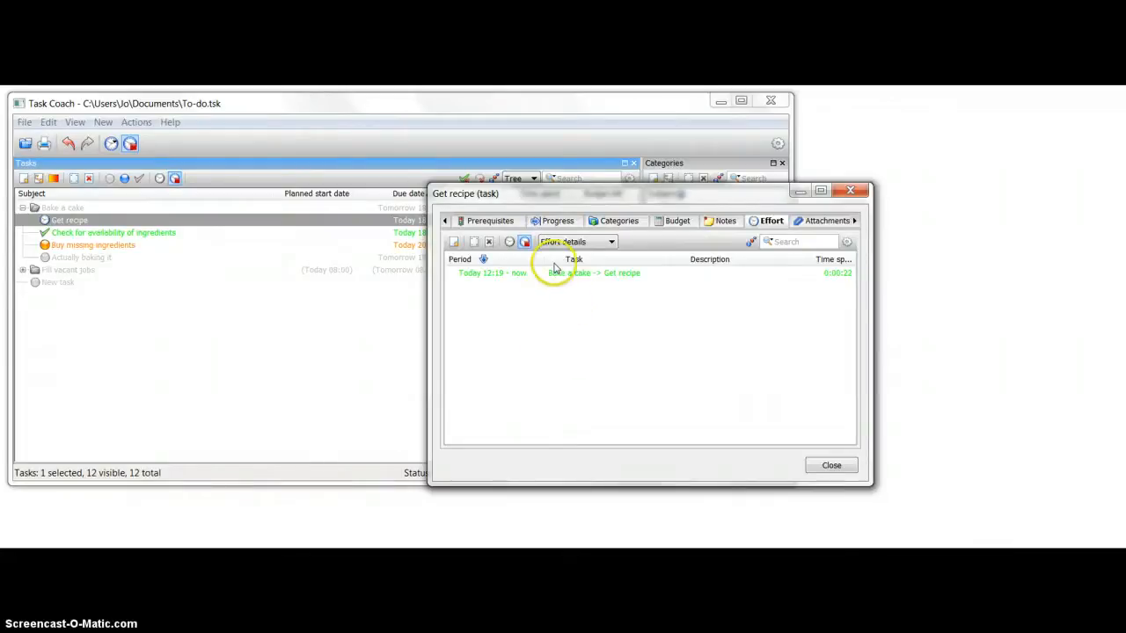
click(524, 242)
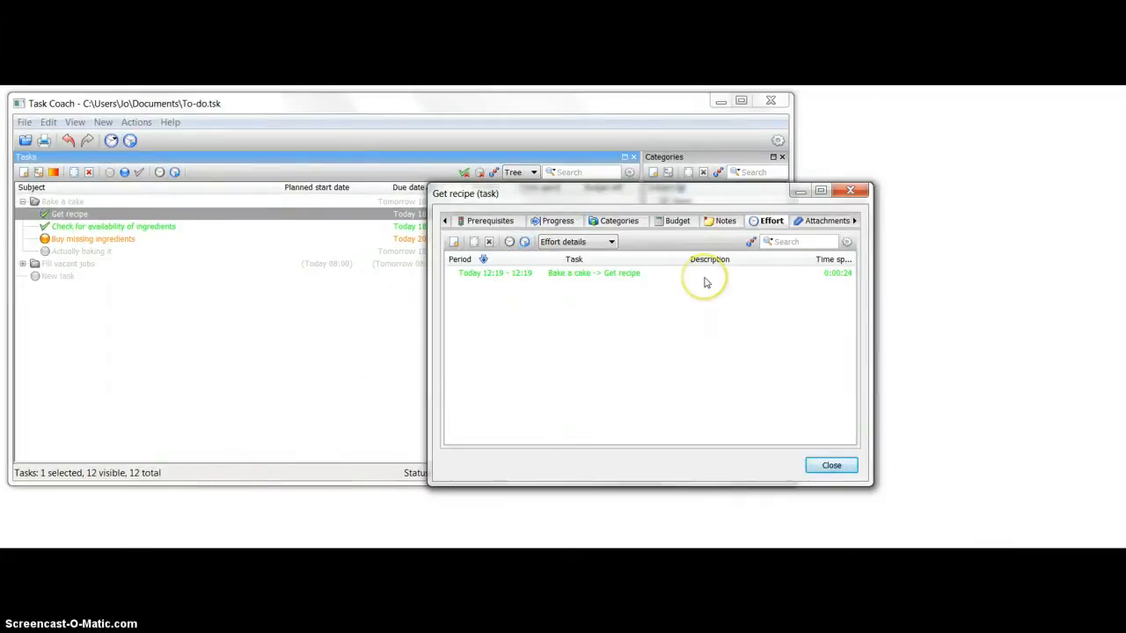
Review the Get recipe task's budget, notes and attachments, and close its editor
click(672, 222)
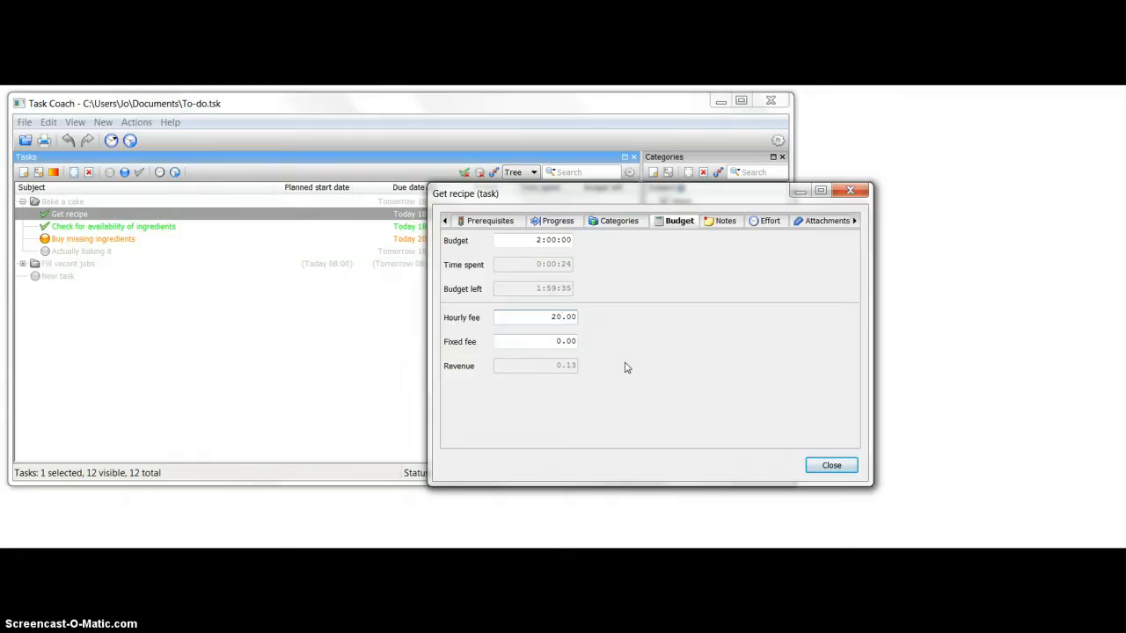
click(721, 224)
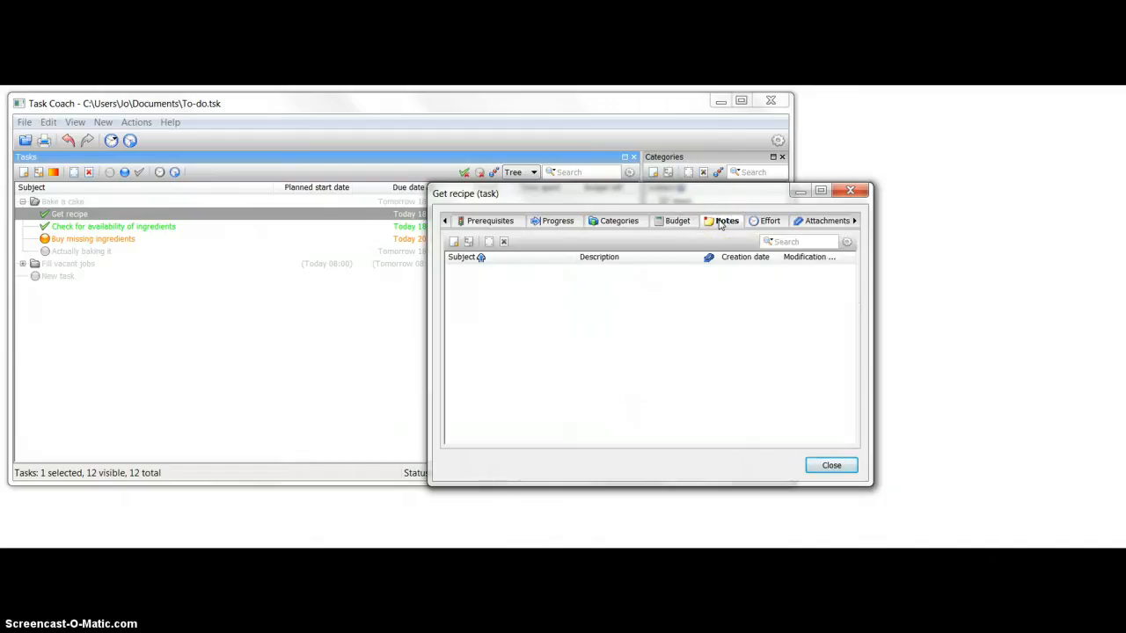
click(818, 221)
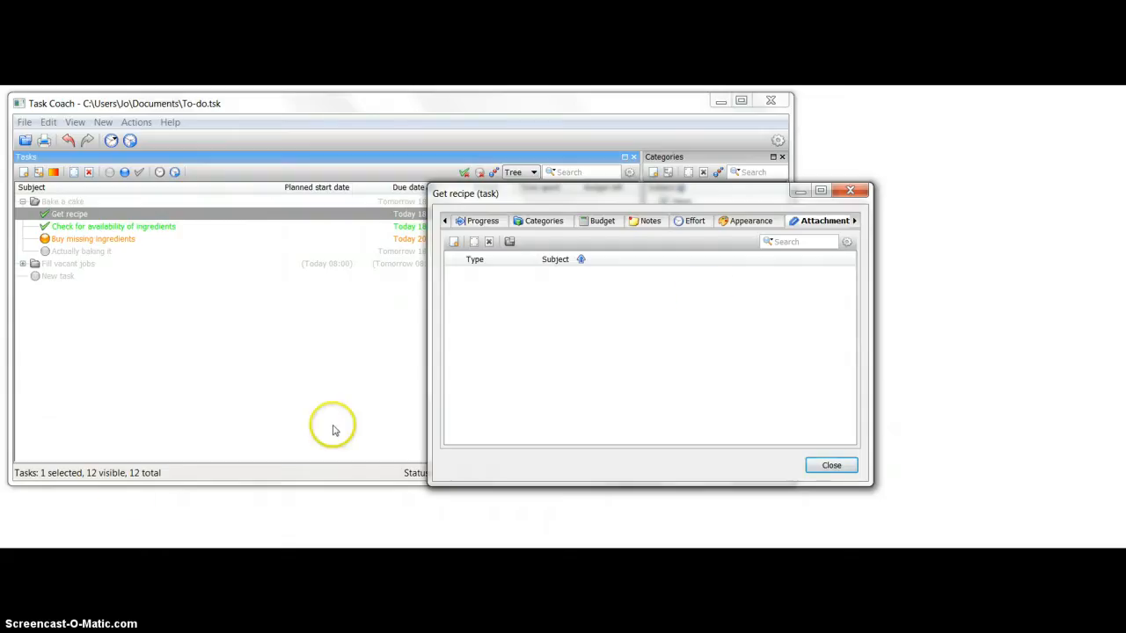
click(851, 191)
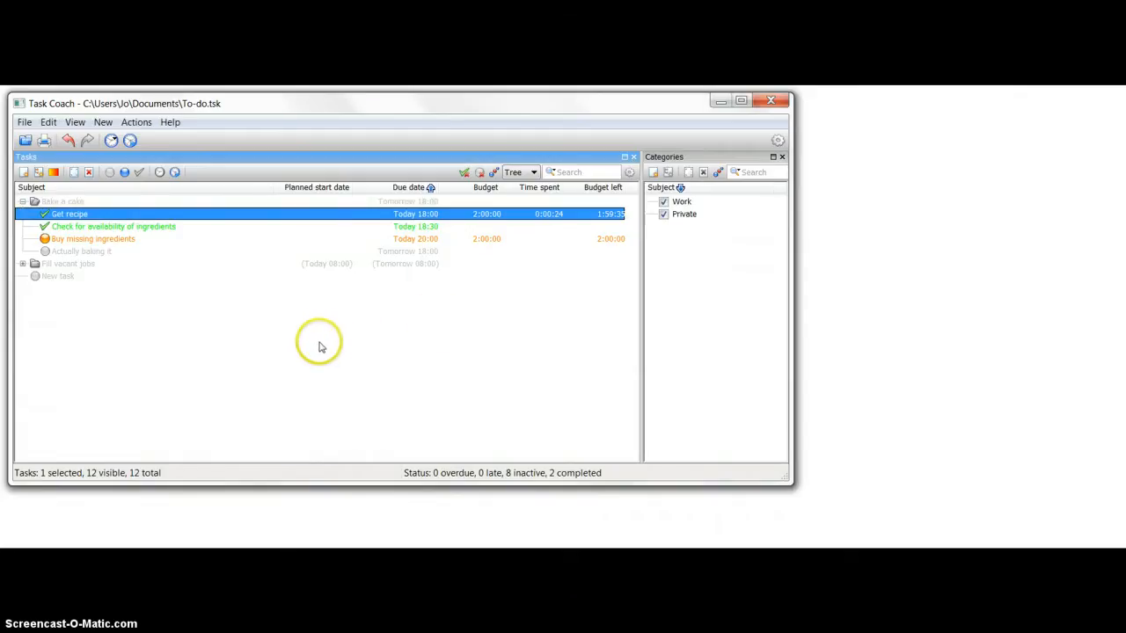
Mark the Actually baking it subtask as active
click(76, 241)
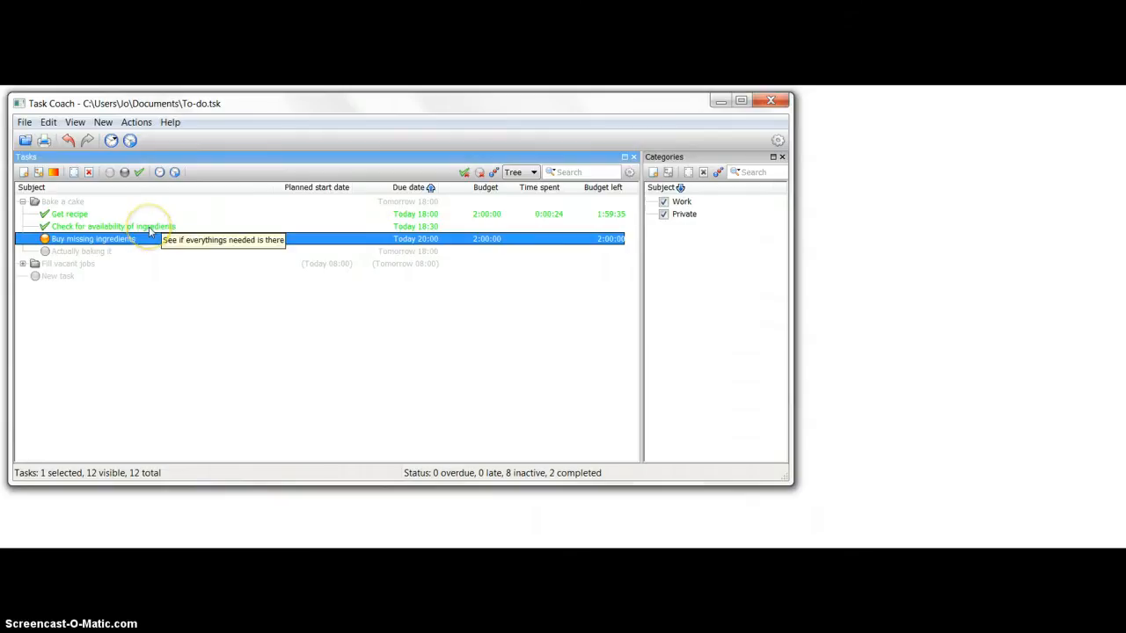
click(96, 252)
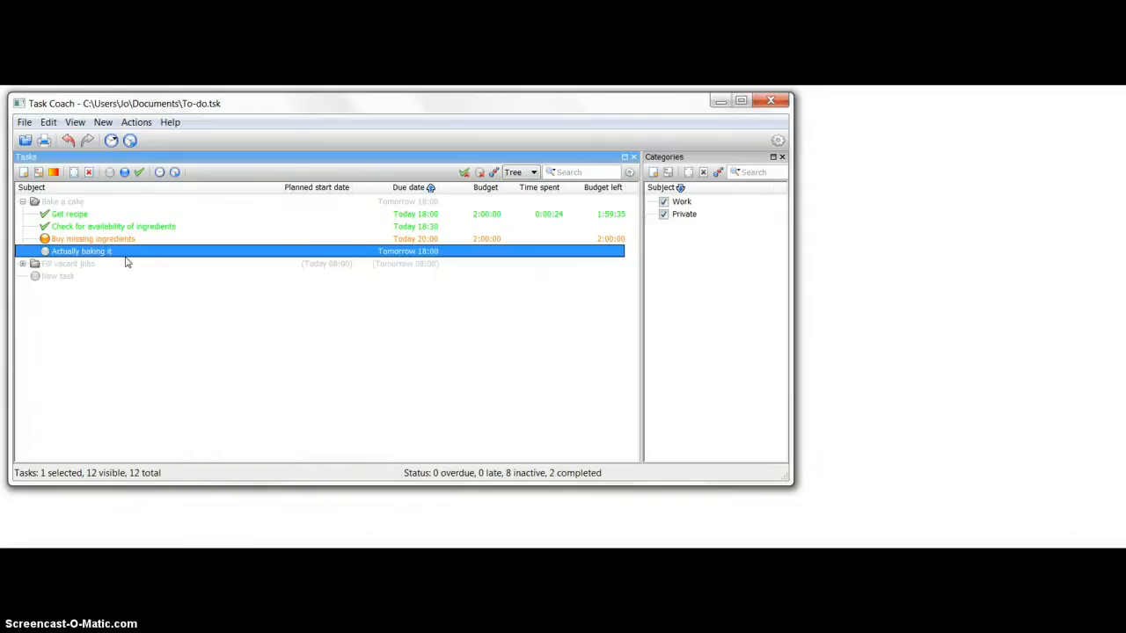
click(104, 239)
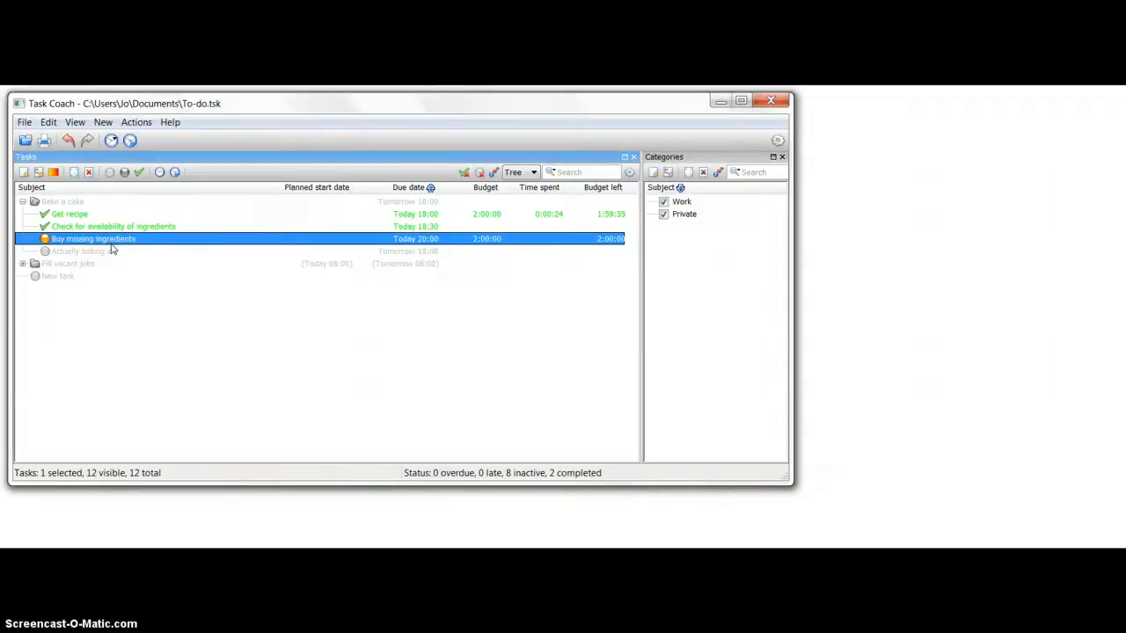
click(105, 251)
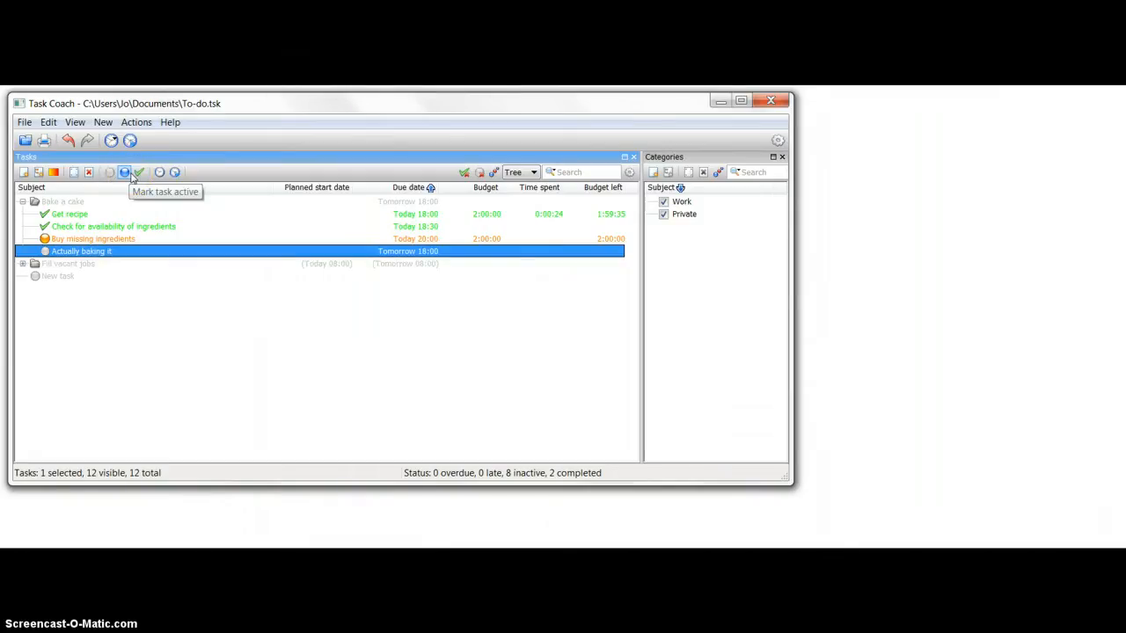
click(125, 173)
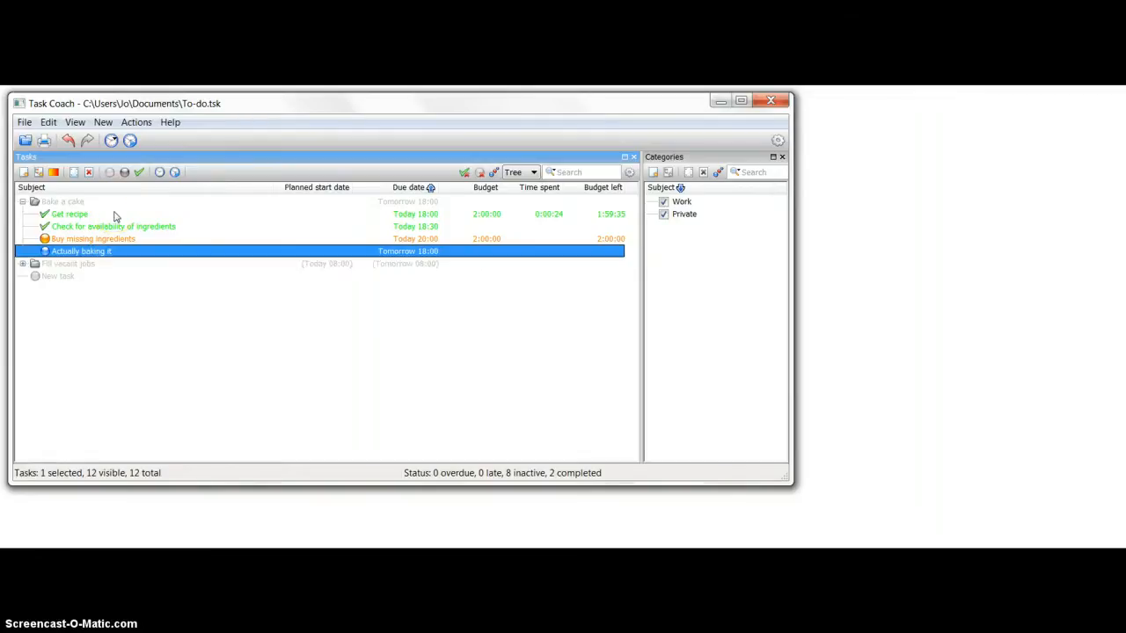
Hide the completed tasks and show them again, and do the same with the inactive tasks
click(465, 173)
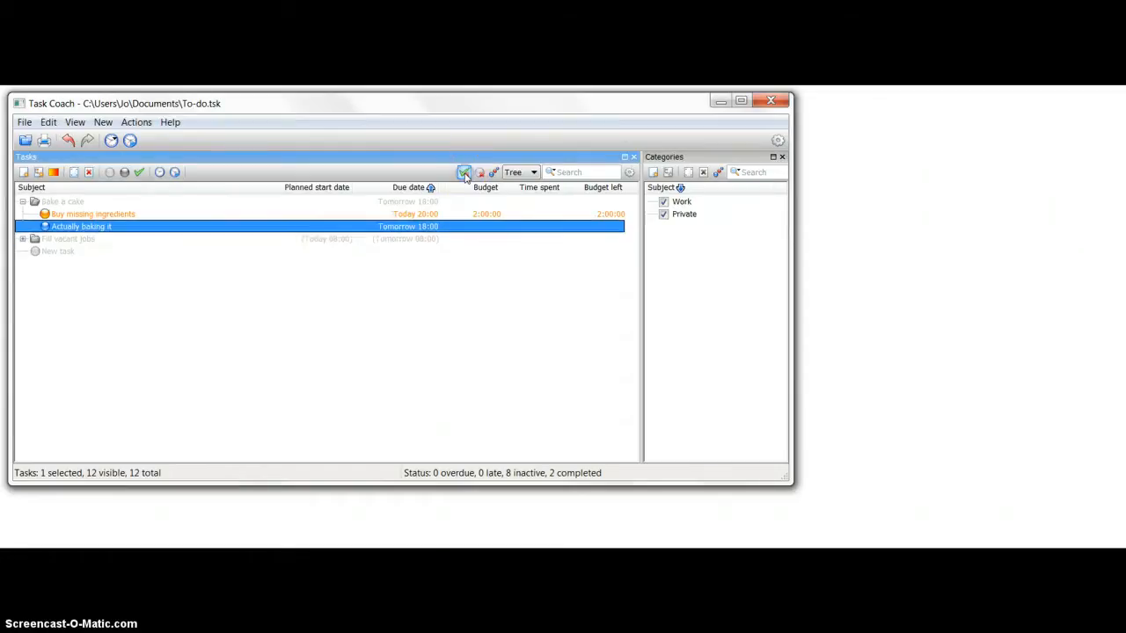
click(464, 173)
click(481, 173)
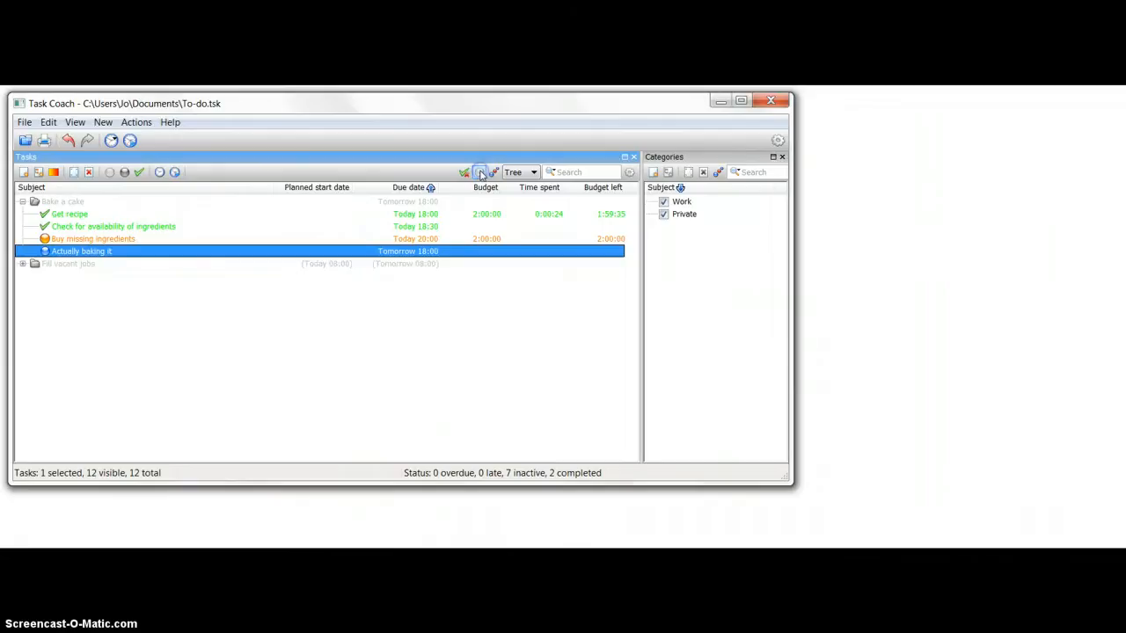
click(480, 173)
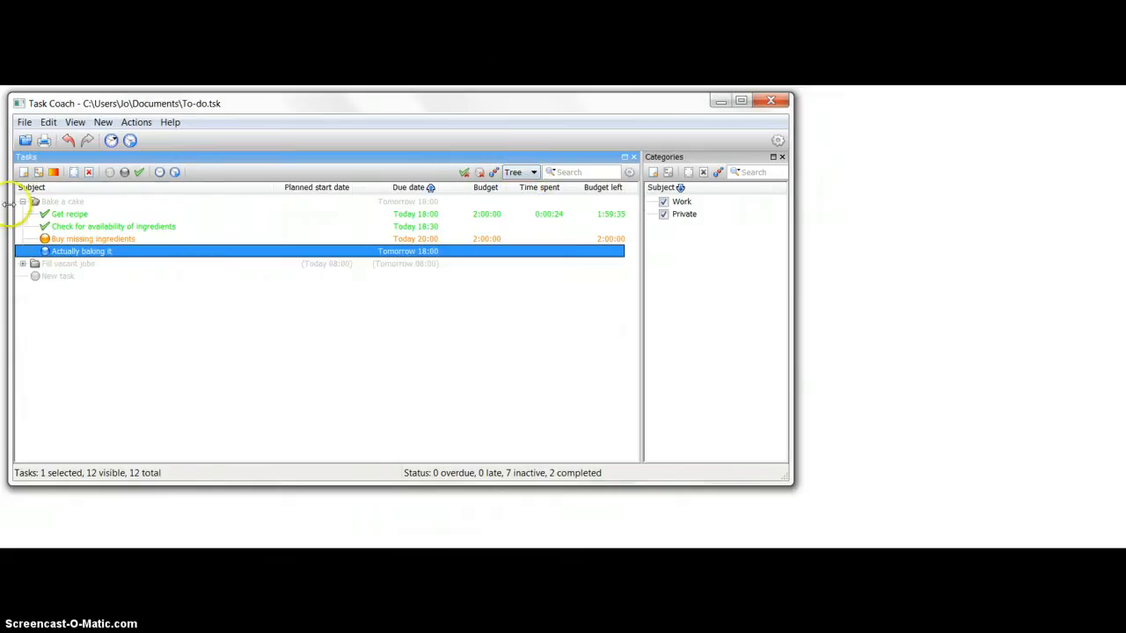
Display the tasks as a flat list, clear all filters there and return to the tree display
click(532, 172)
click(518, 197)
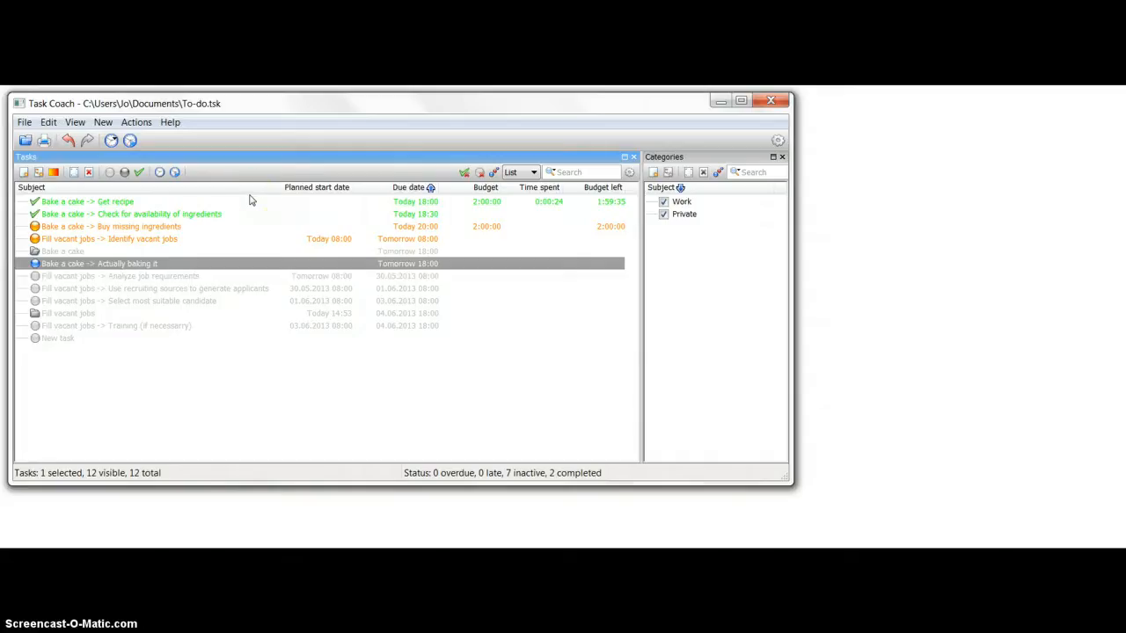
click(496, 172)
click(517, 172)
click(512, 186)
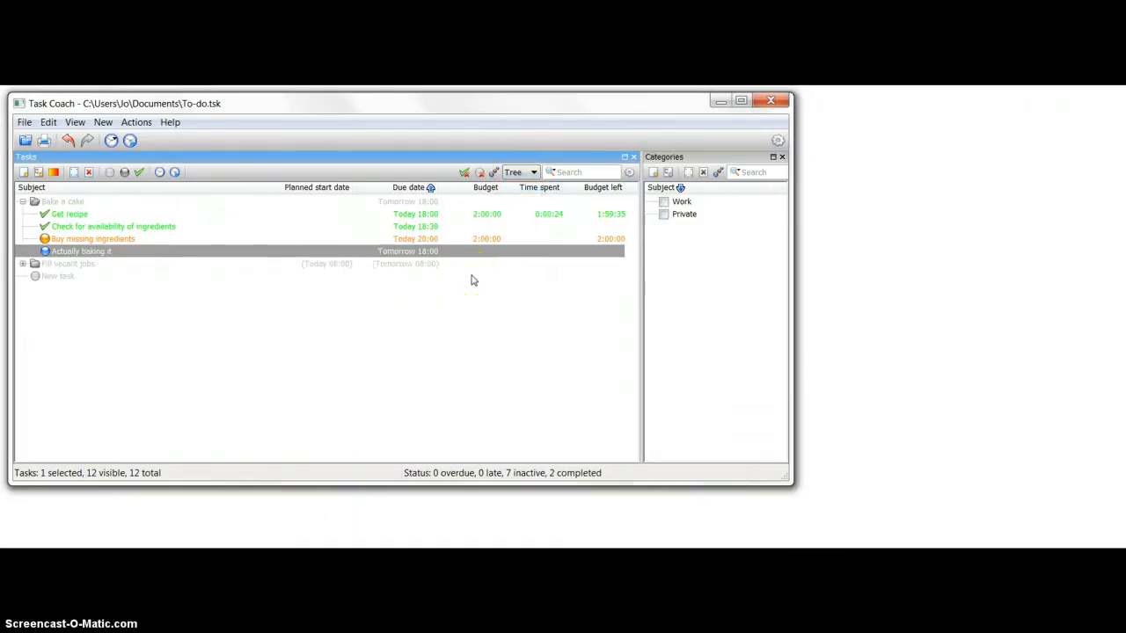
click(24, 123)
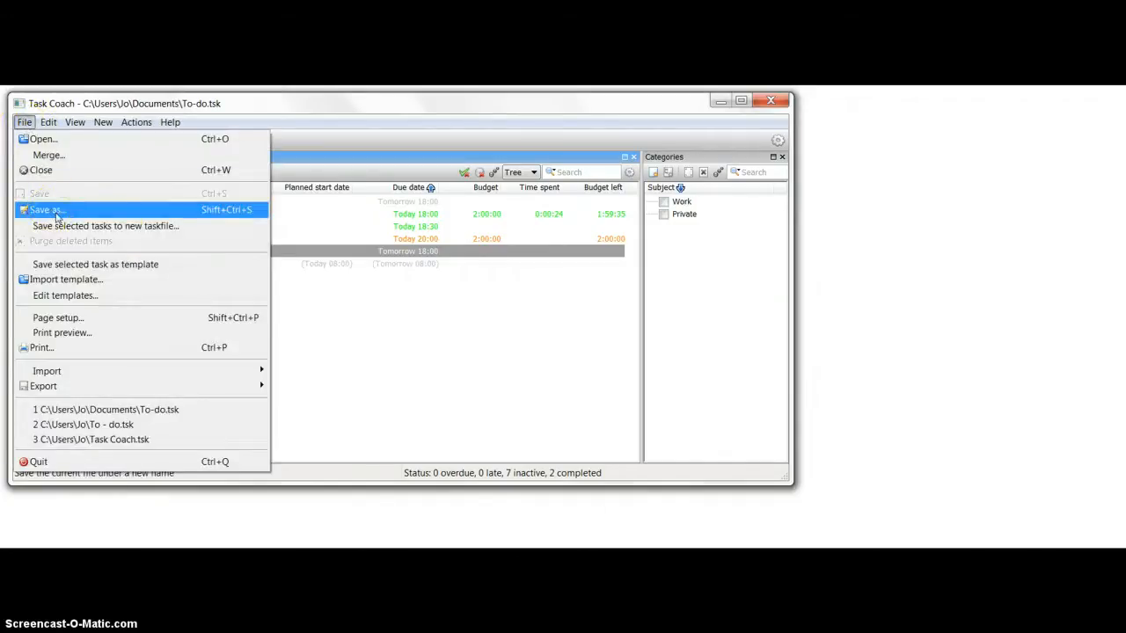
click(387, 352)
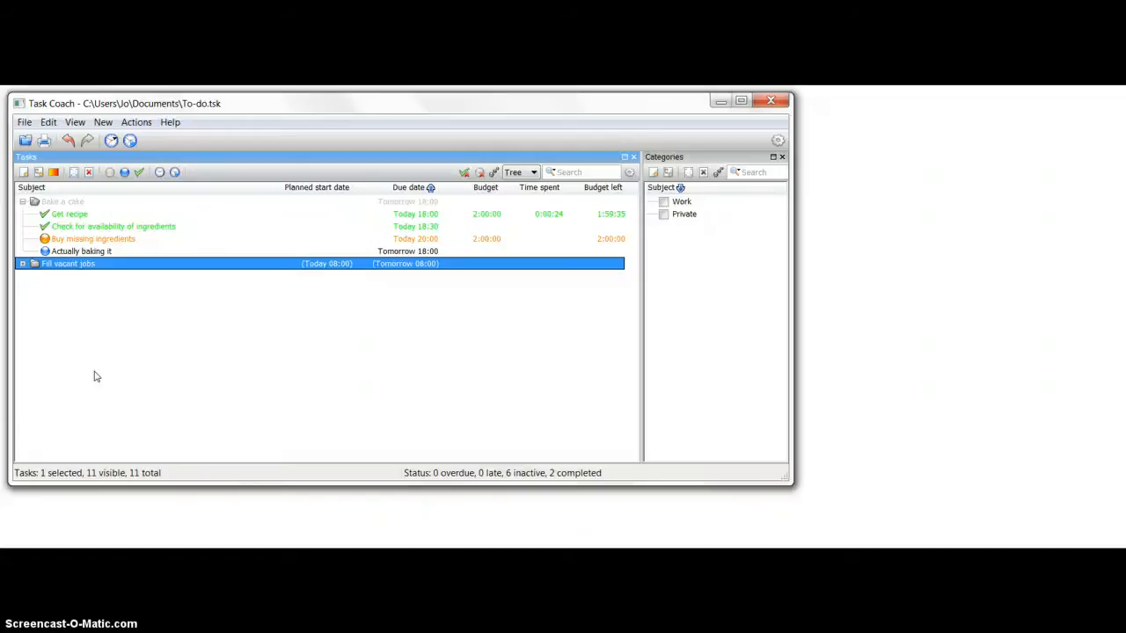
Open a Task statistics viewer, enlarge it to examine the breakdown of tasks by status, and close it
click(74, 122)
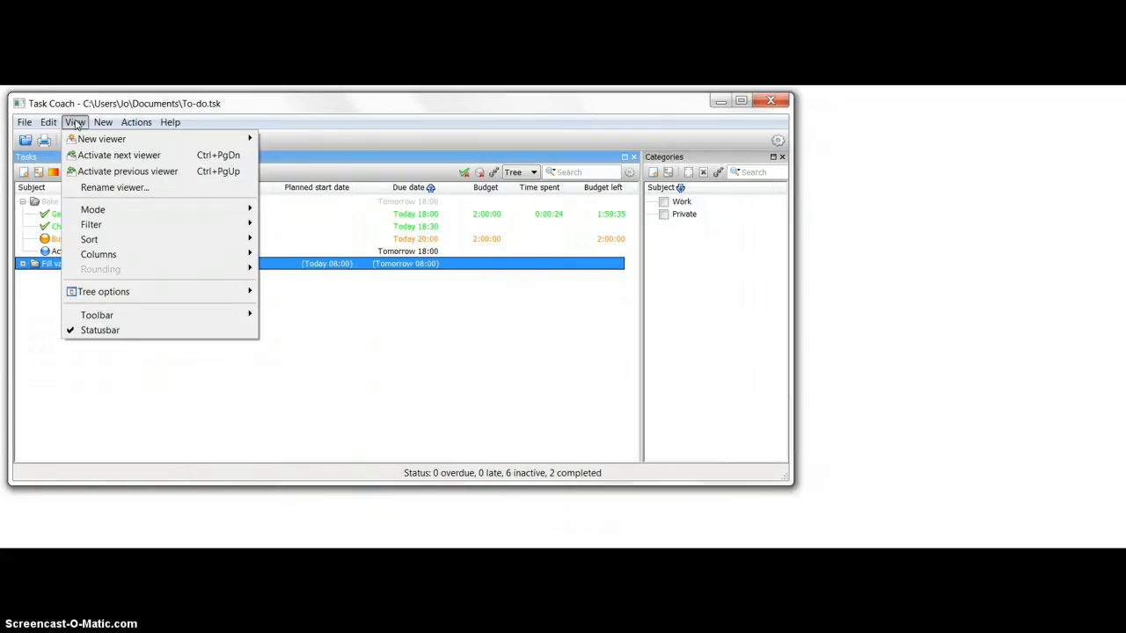
click(86, 140)
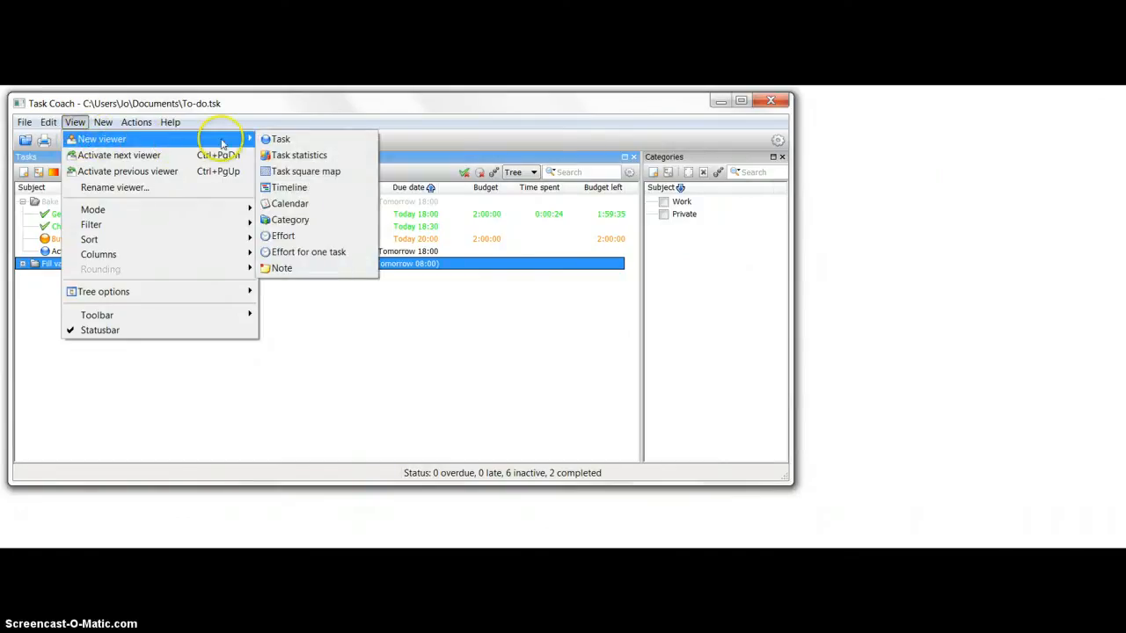
click(290, 155)
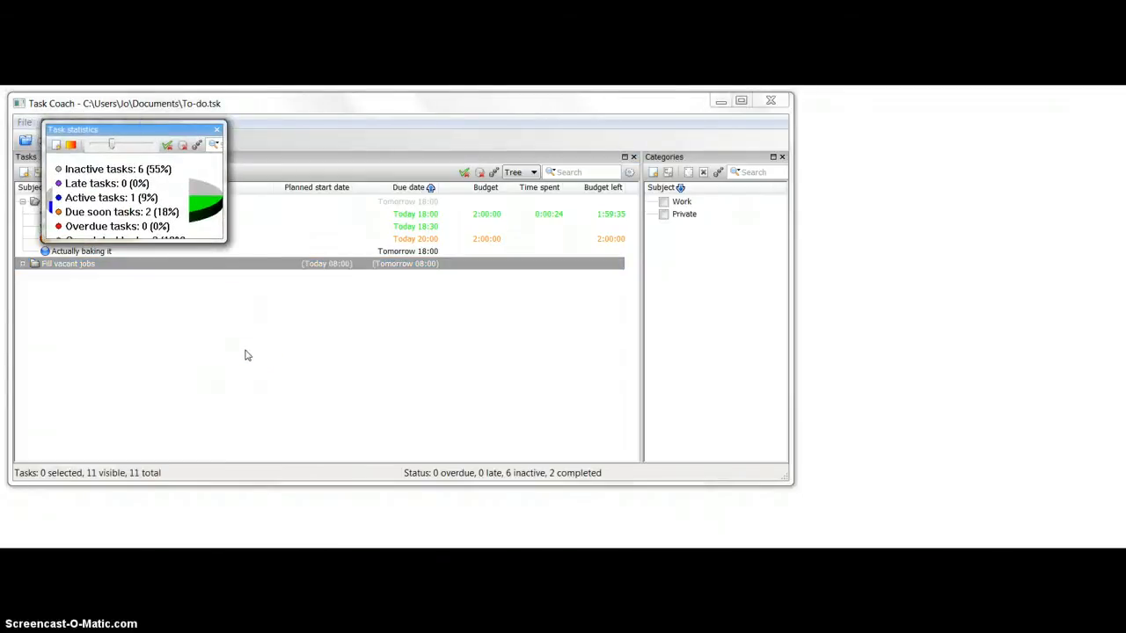
drag(224, 239, 535, 426)
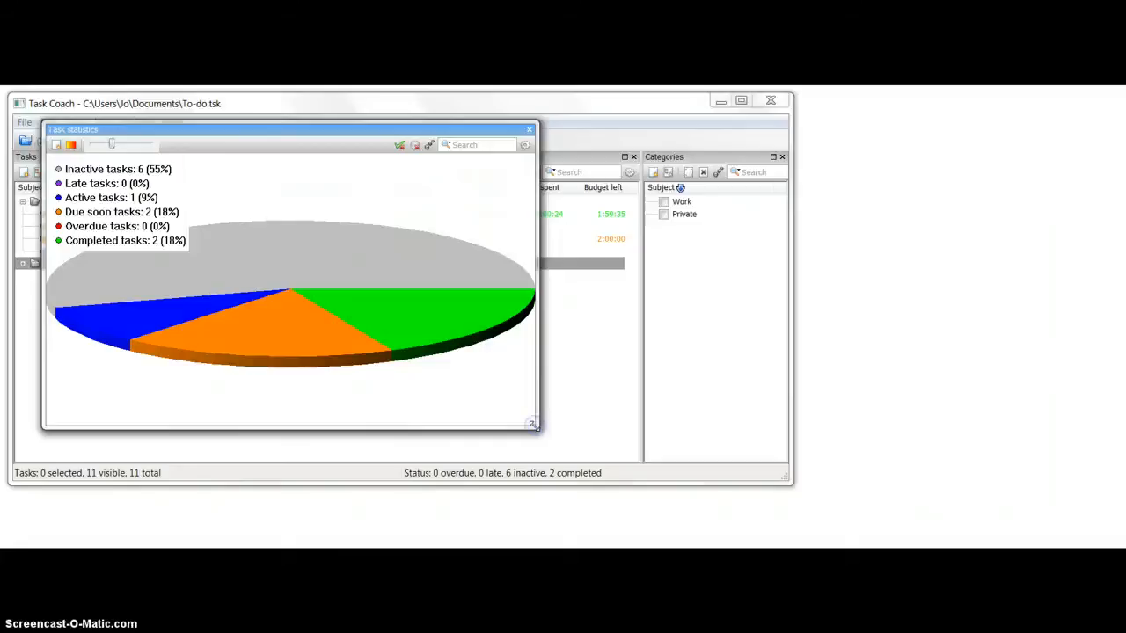
click(532, 130)
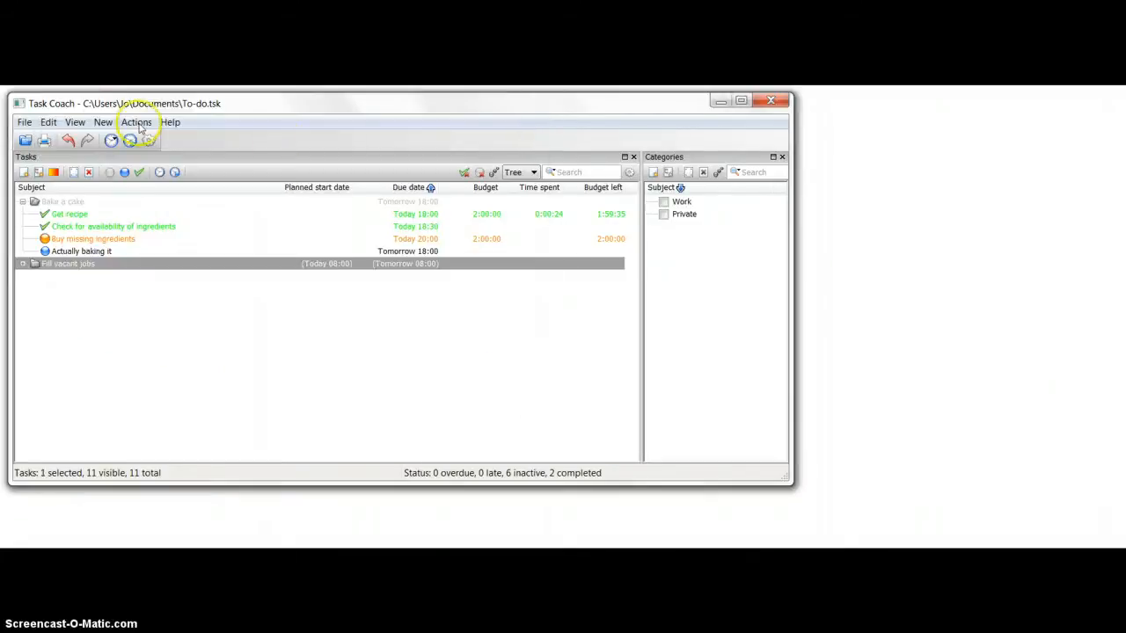
Open a Timeline viewer, widen it to examine how the tasks are scheduled, and close it
click(76, 123)
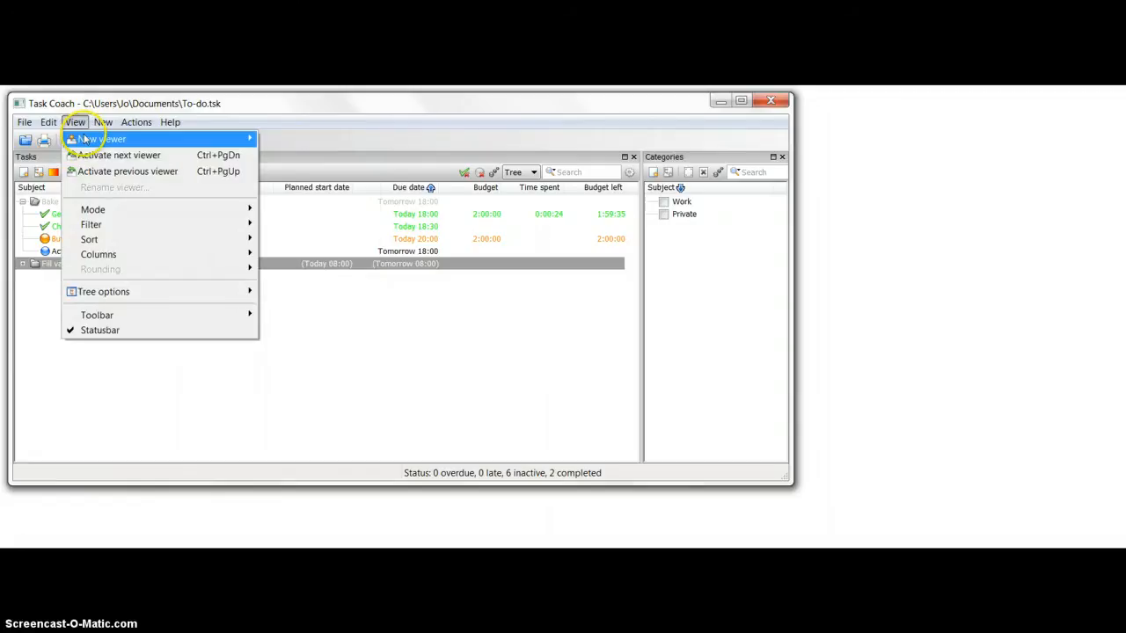
click(242, 140)
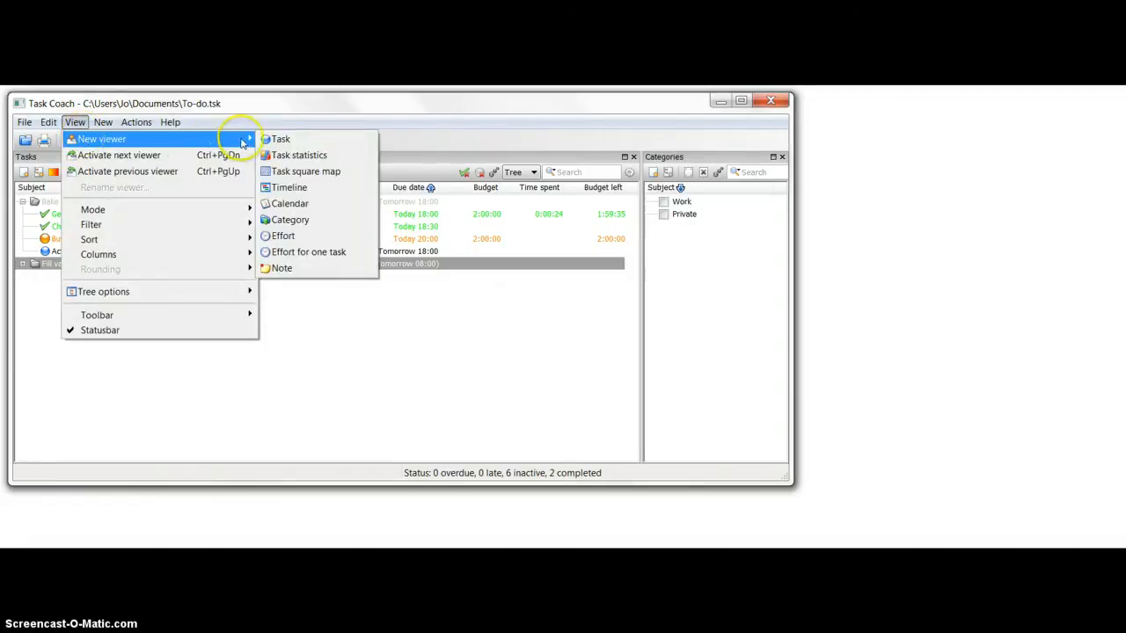
click(296, 189)
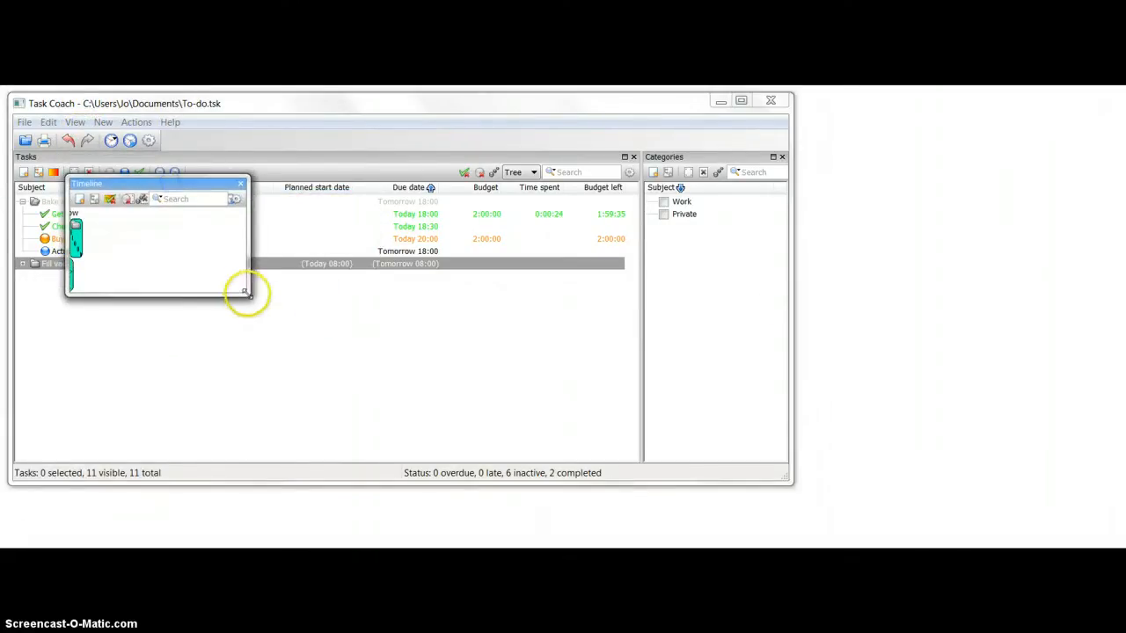
drag(248, 293, 695, 368)
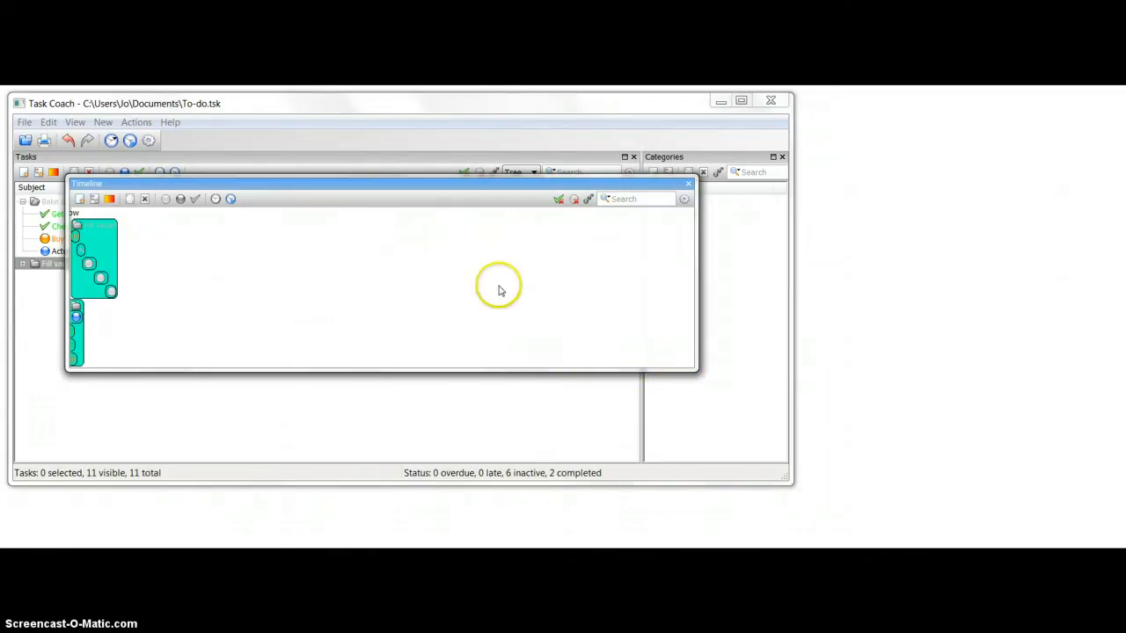
click(689, 182)
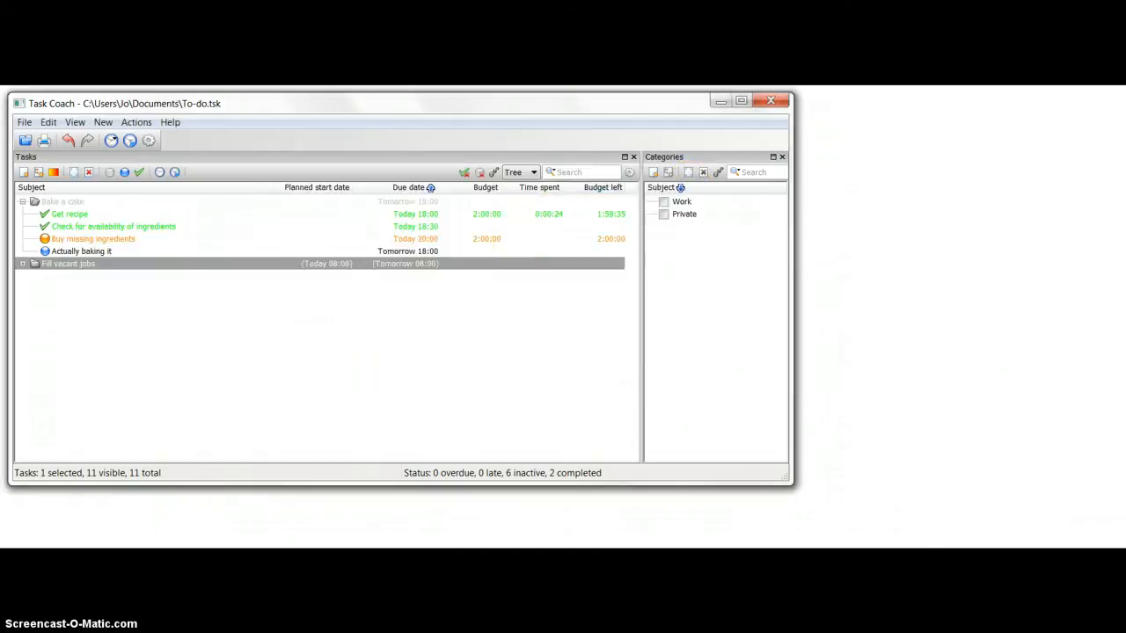
Open the preferences, review the window behavior settings and close them without making changes
click(117, 259)
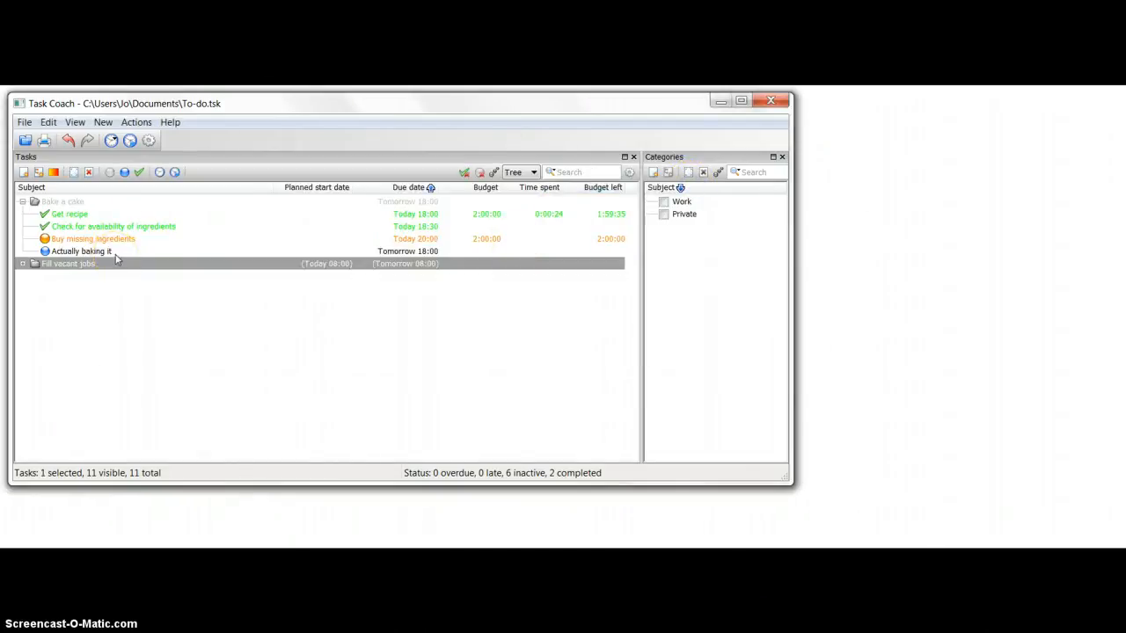
click(49, 122)
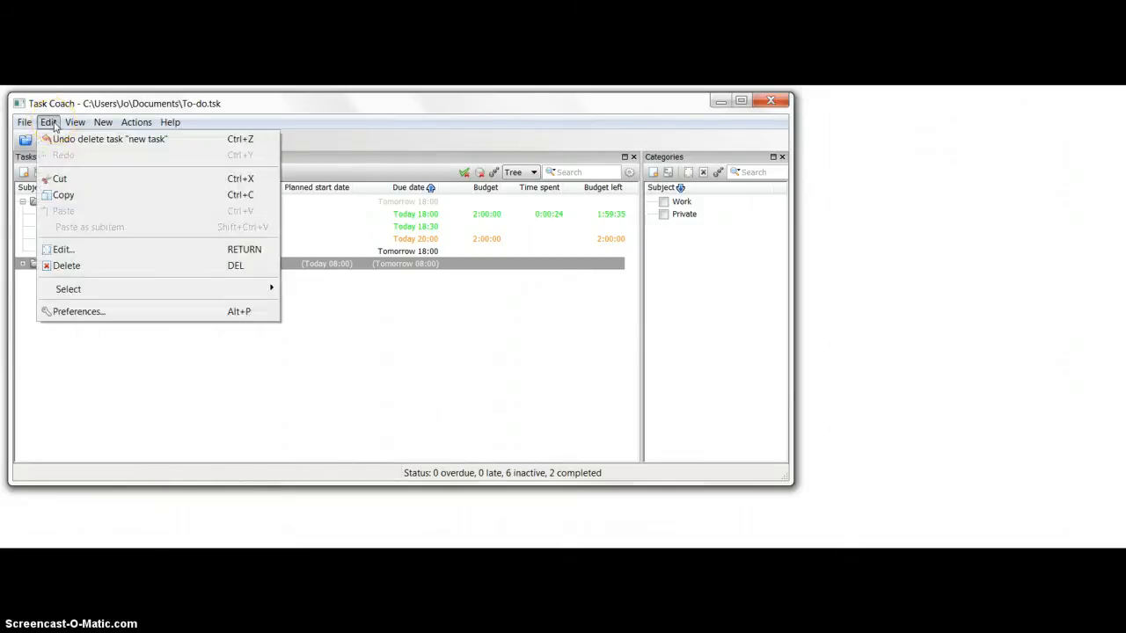
click(73, 312)
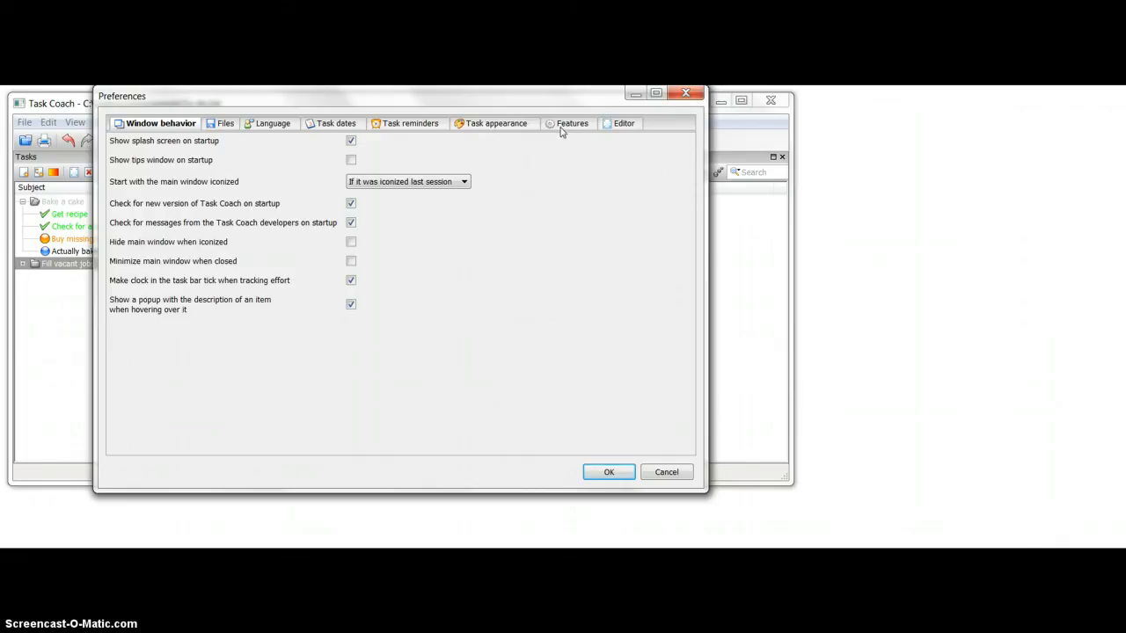
click(686, 95)
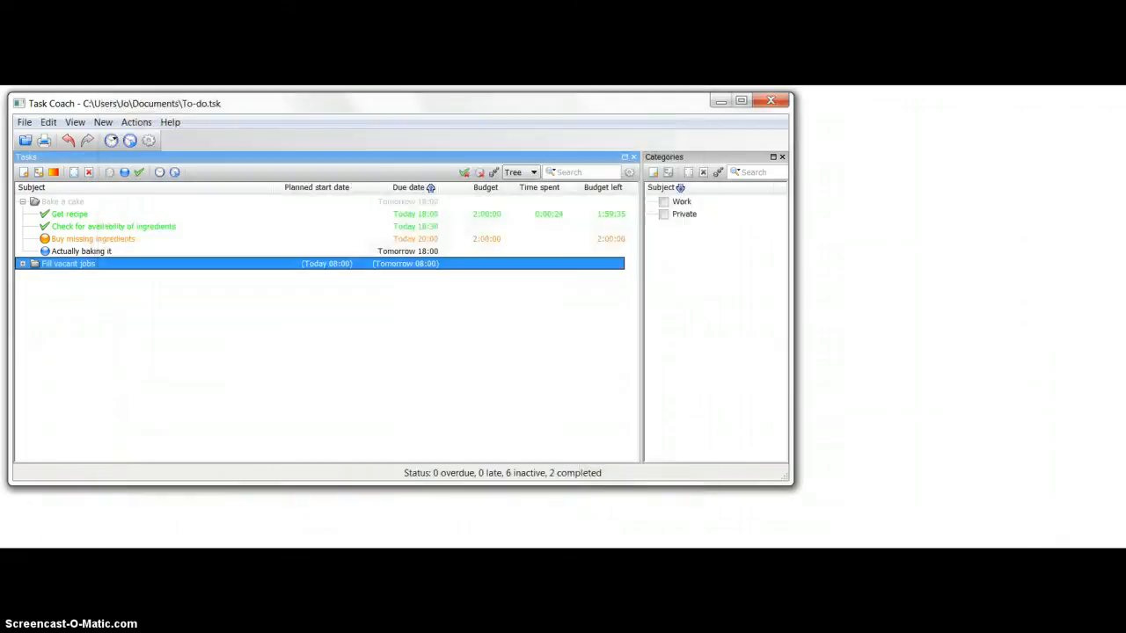